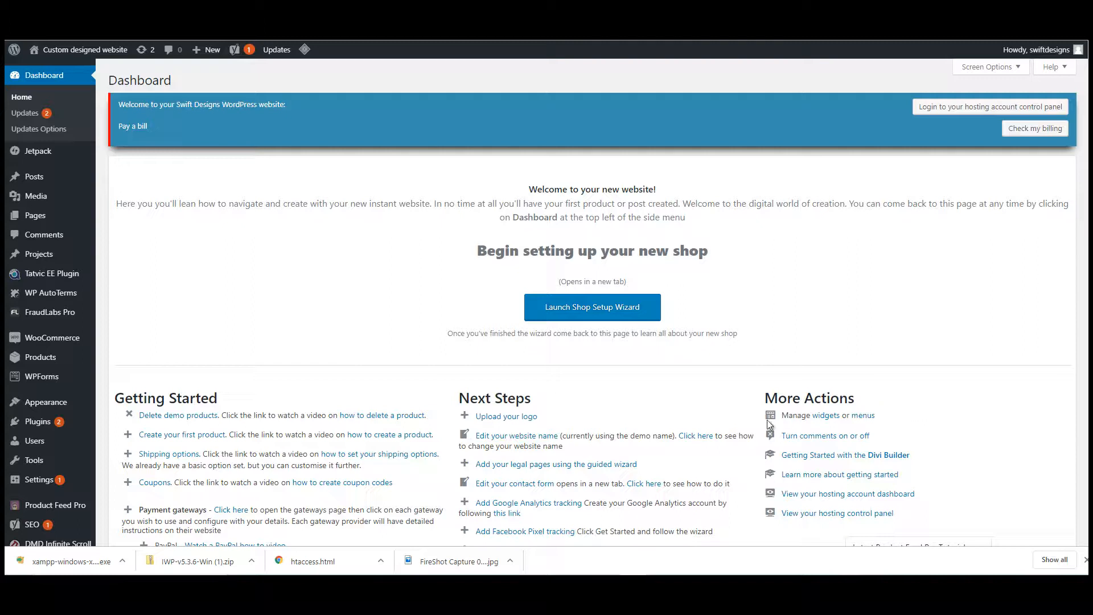
- Open the site's navigation menu editor and permanently delete the existing Main menu
mouse_move(97, 404)
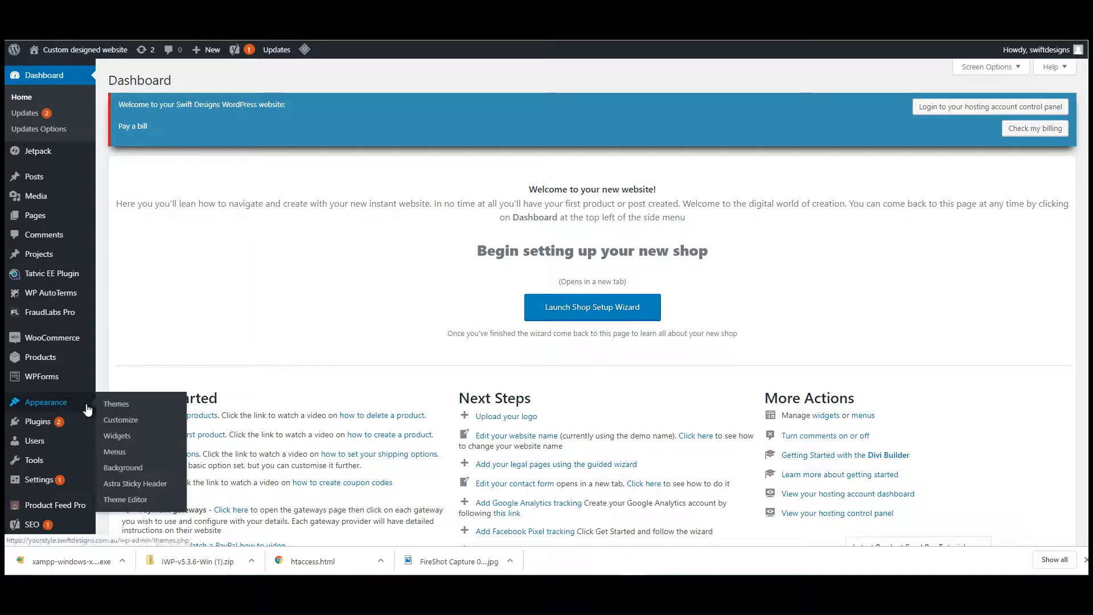
click(131, 456)
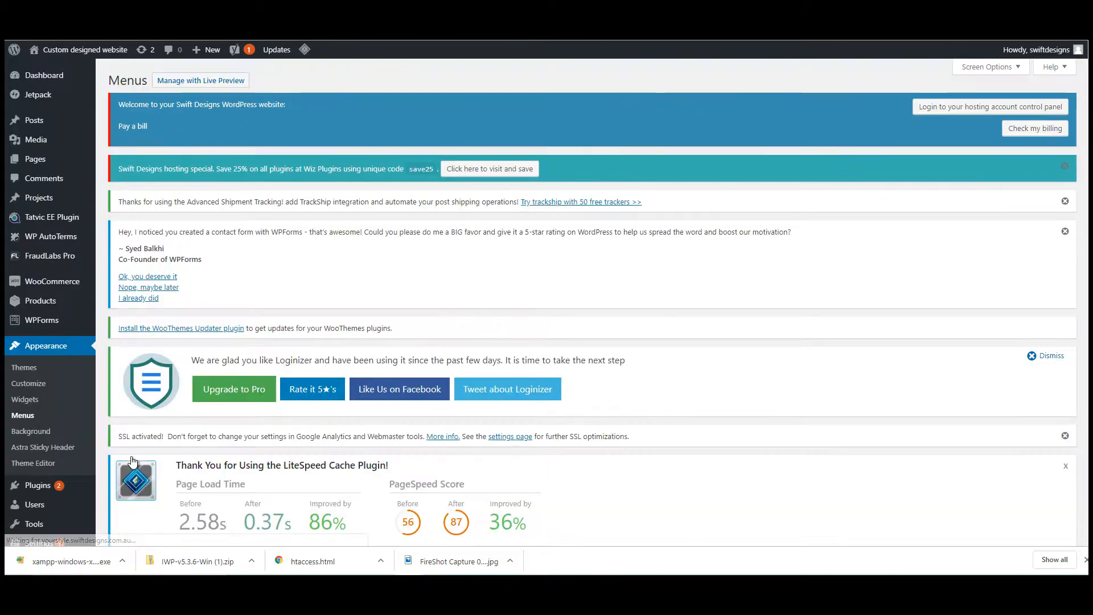
scroll(562, 305, down, 4)
scroll(561, 299, down, 7)
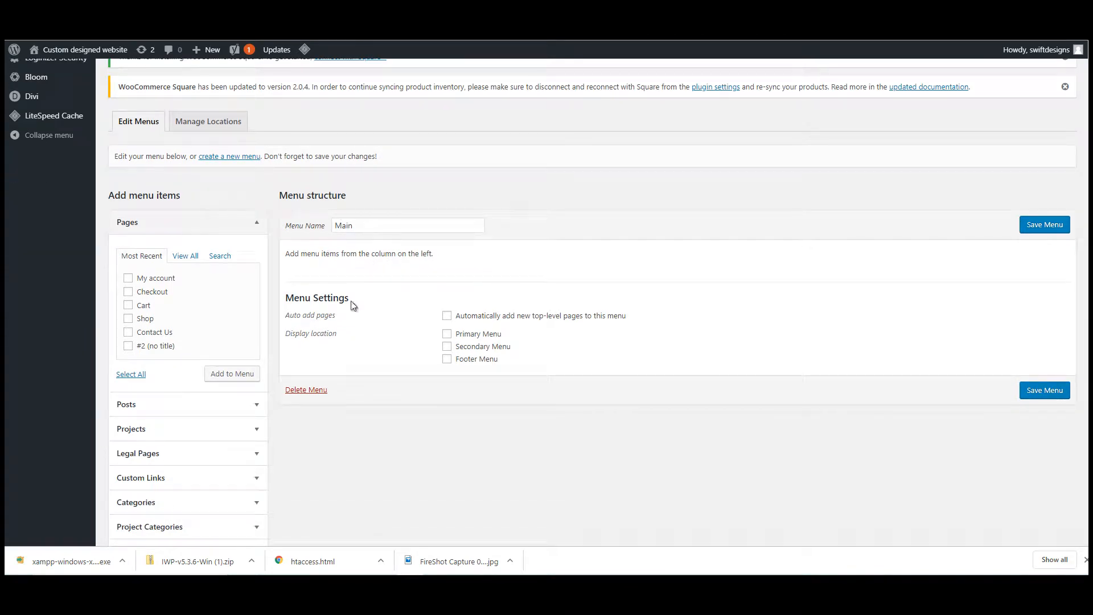
click(313, 389)
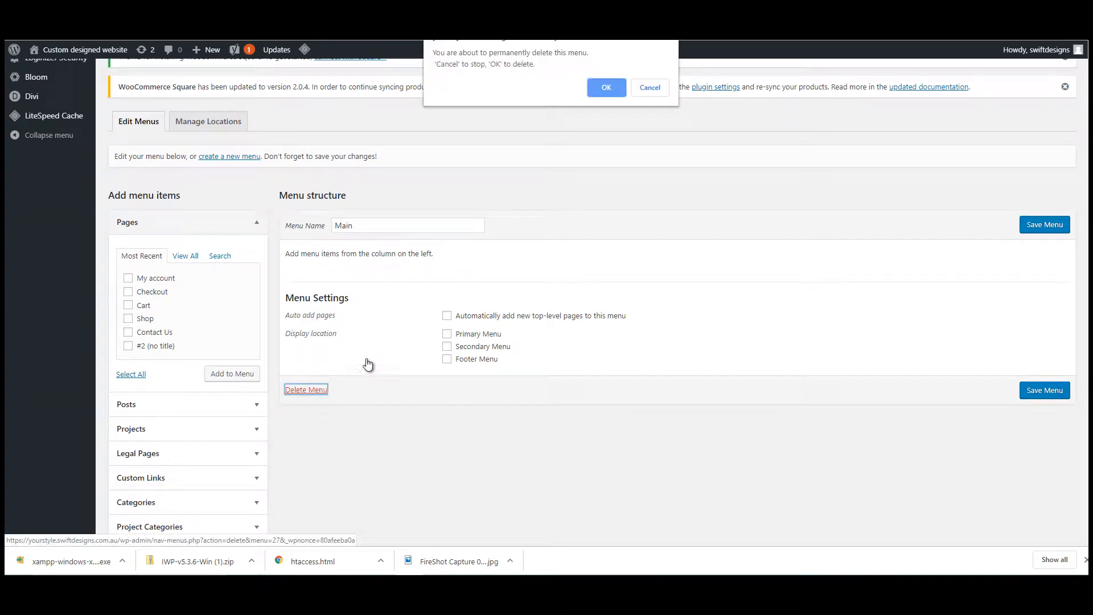
click(606, 82)
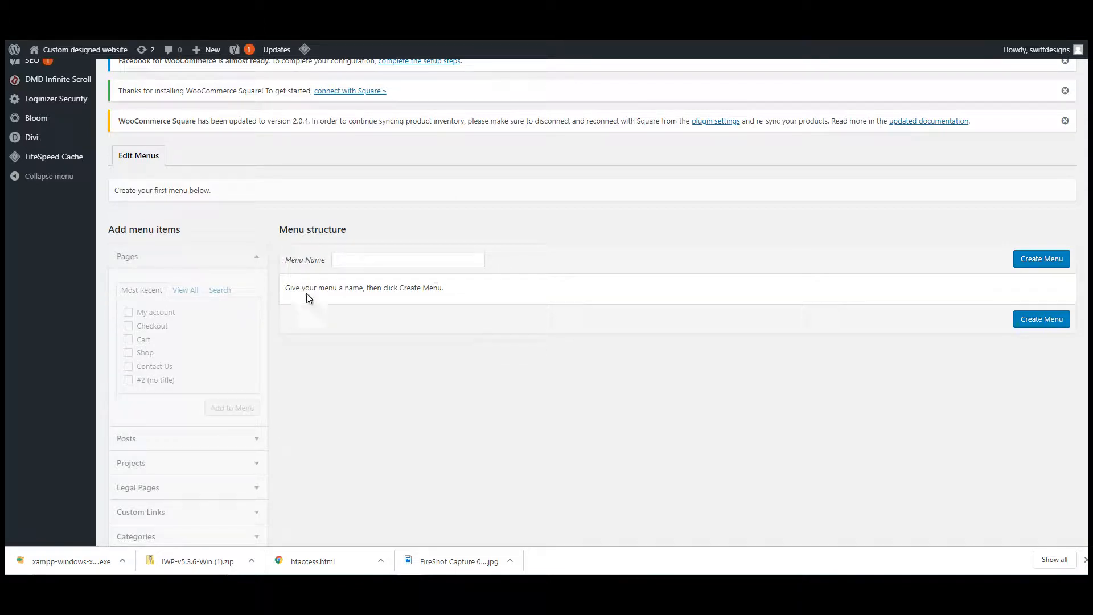
- Create a new navigation menu named Main
click(350, 261)
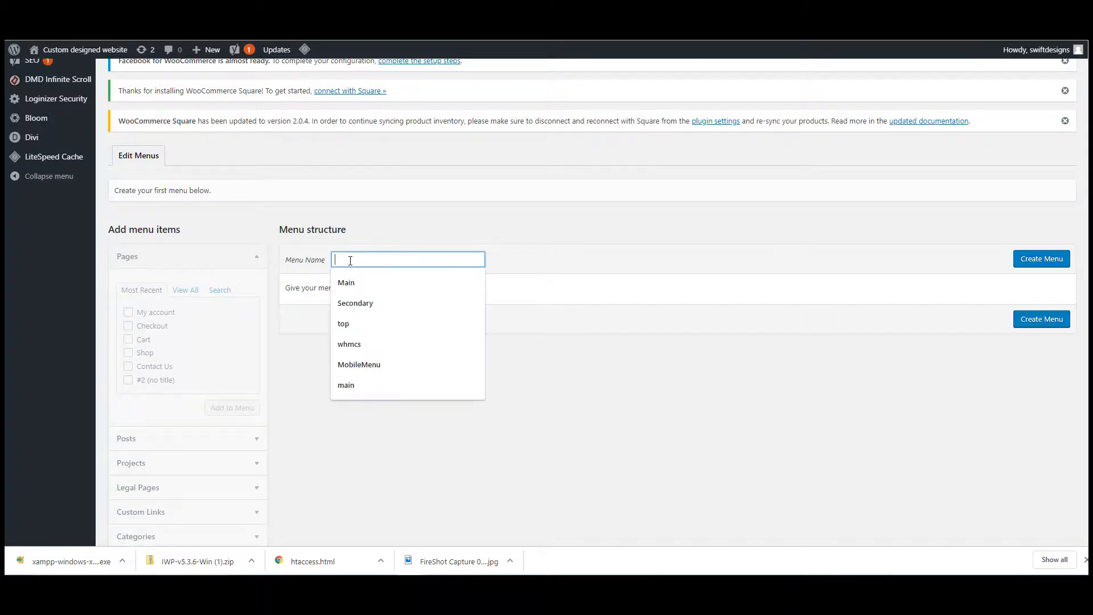
click(354, 276)
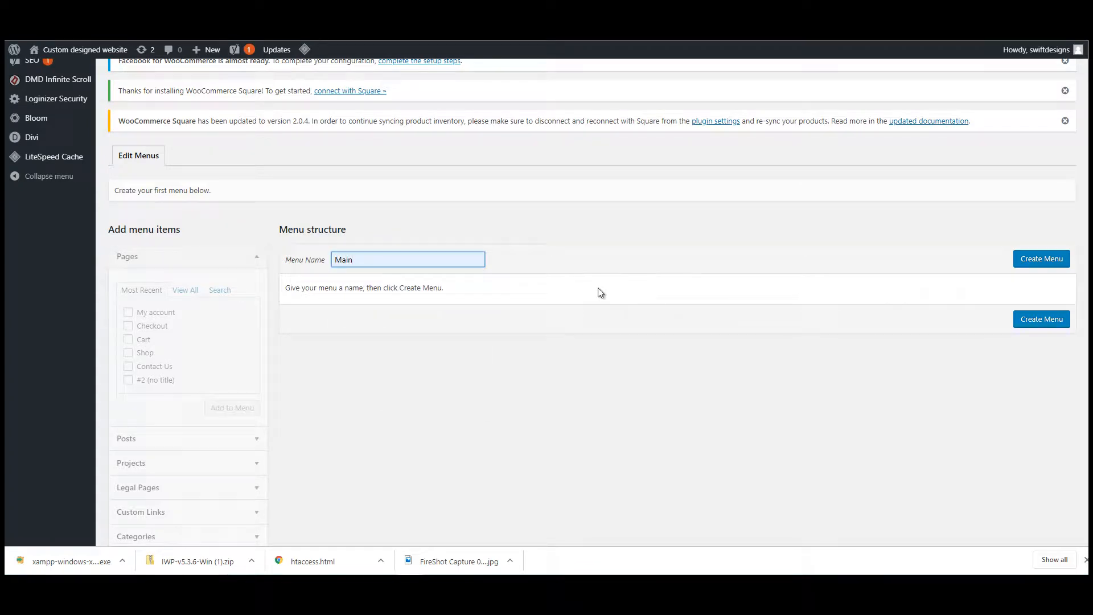
click(1044, 261)
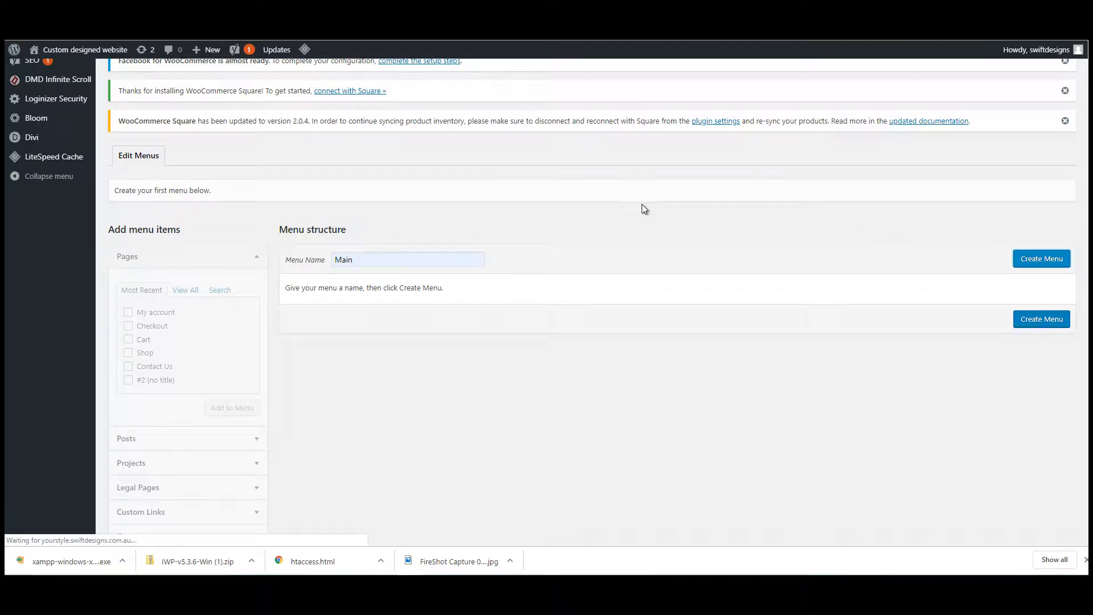
- Assign the Main menu only to the Primary Menu display location, leave automatic page adding off, and save the menu
scroll(629, 252, down, 10)
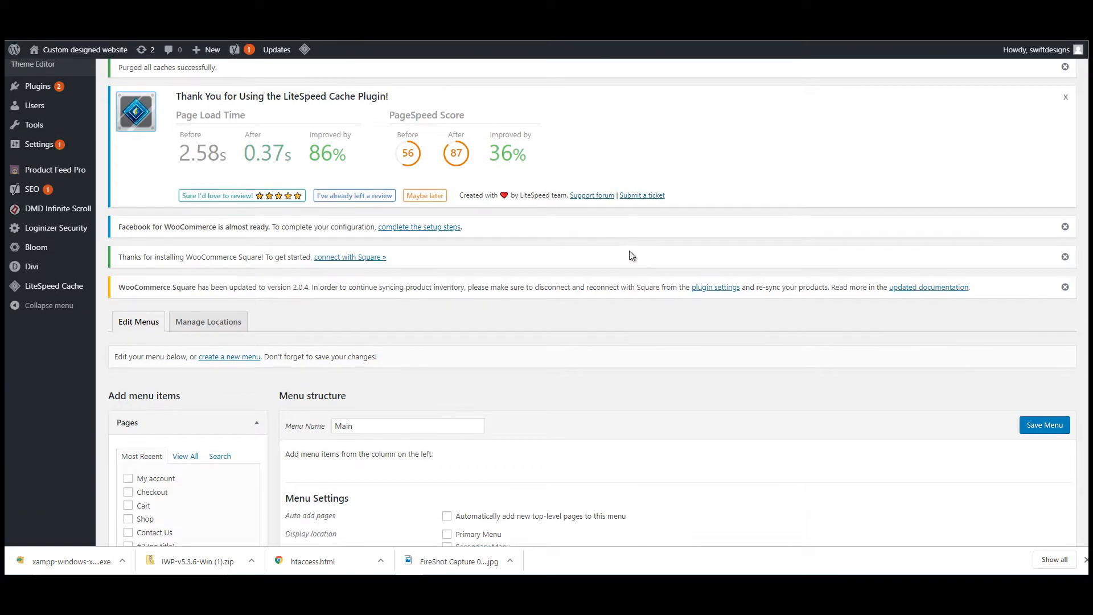
scroll(620, 263, down, 1)
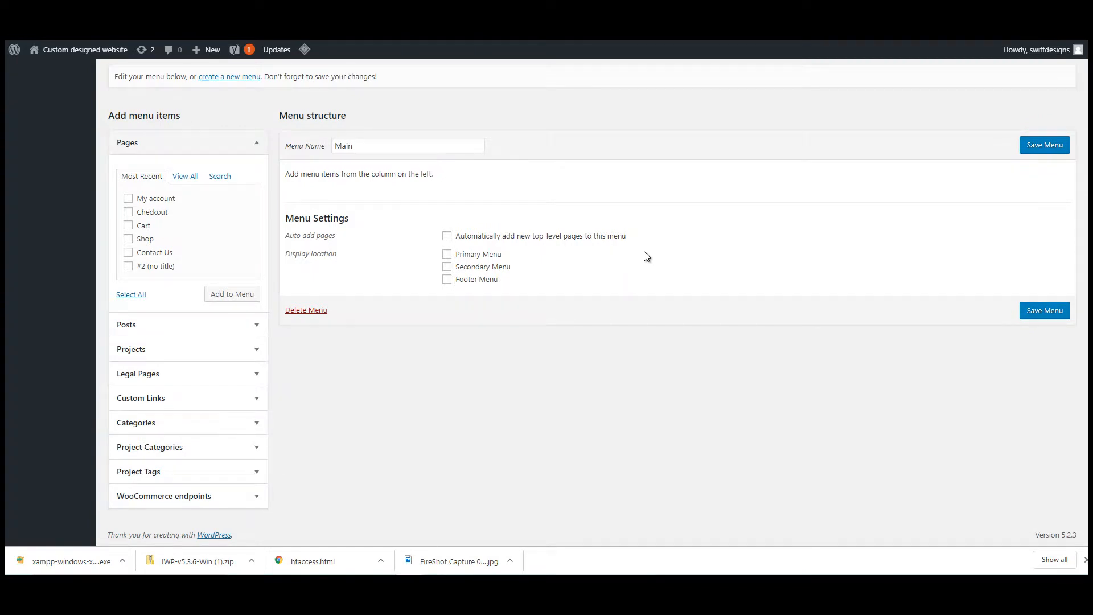
click(447, 256)
click(446, 266)
click(446, 280)
click(447, 266)
click(447, 279)
click(448, 237)
click(447, 236)
click(1040, 152)
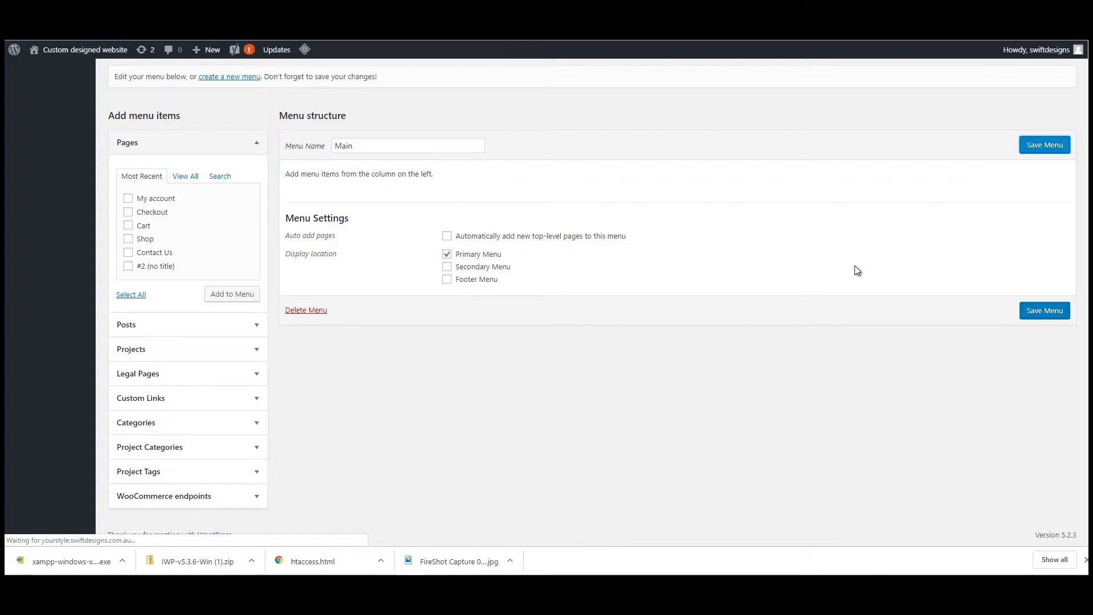
- Add the Shop, Cart and Checkout pages to the Main menu
scroll(611, 307, down, 10)
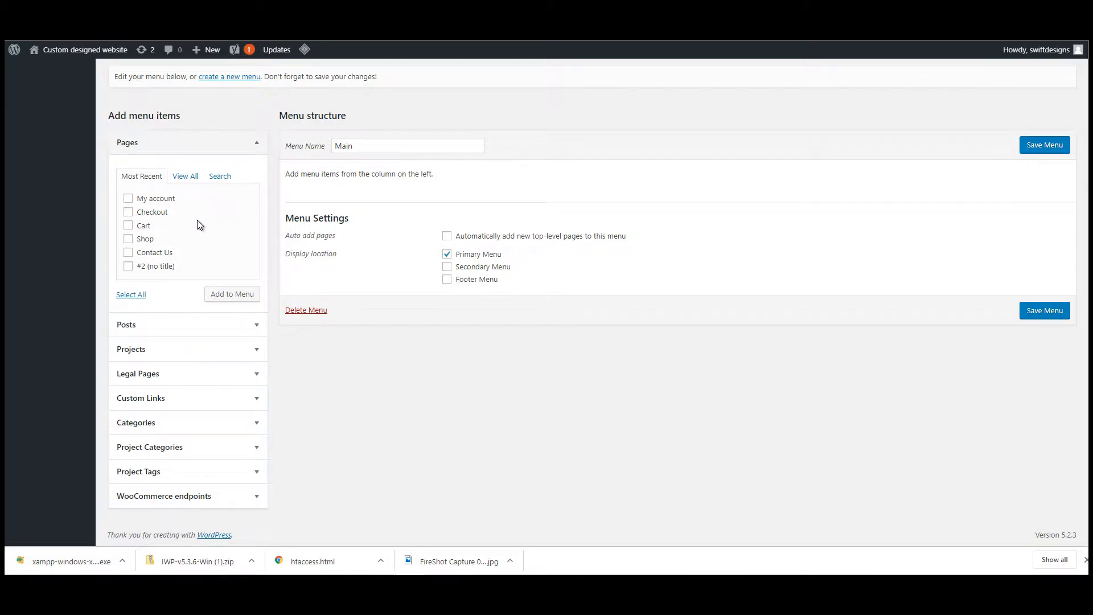
click(182, 179)
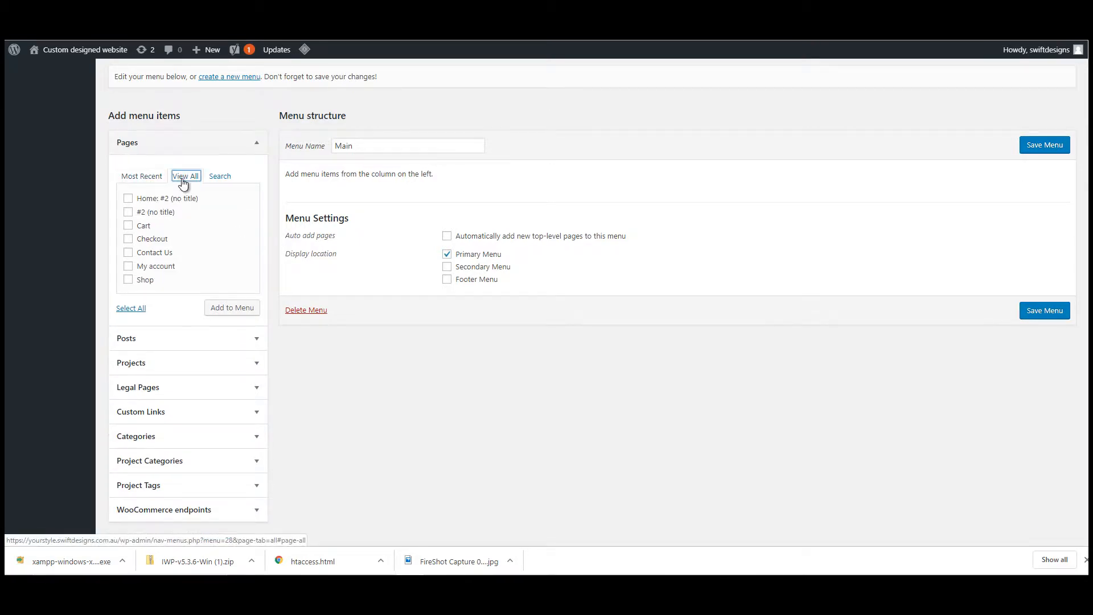
click(222, 177)
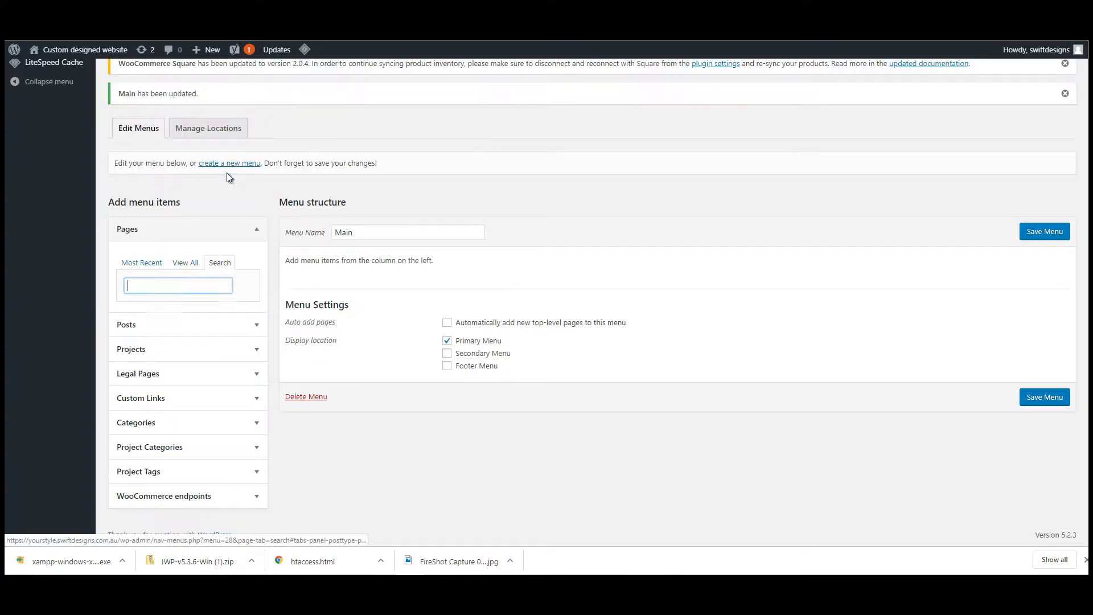
click(144, 264)
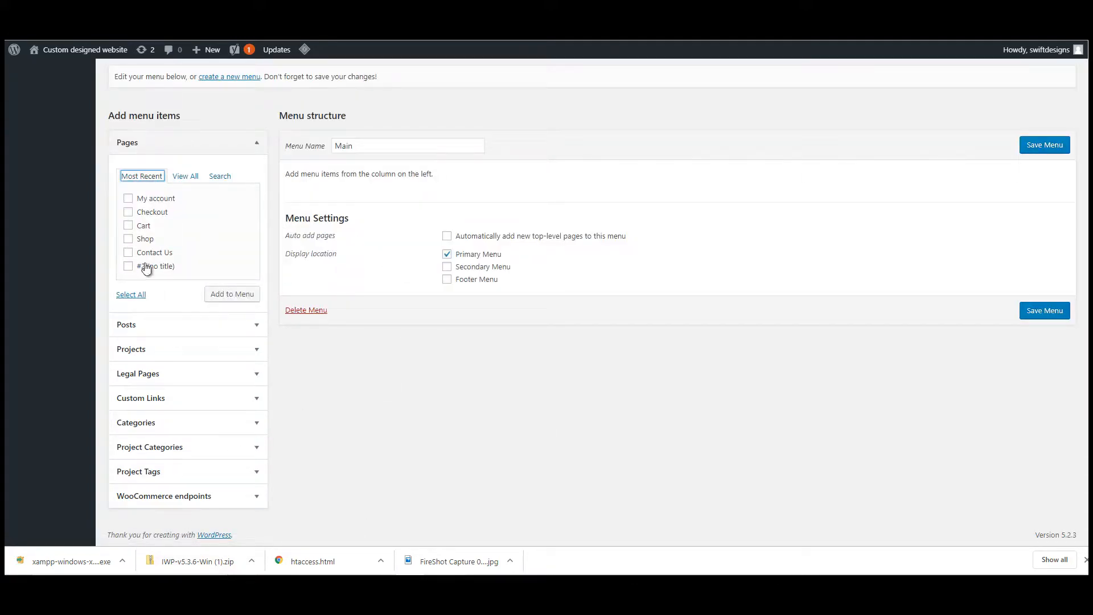
click(131, 241)
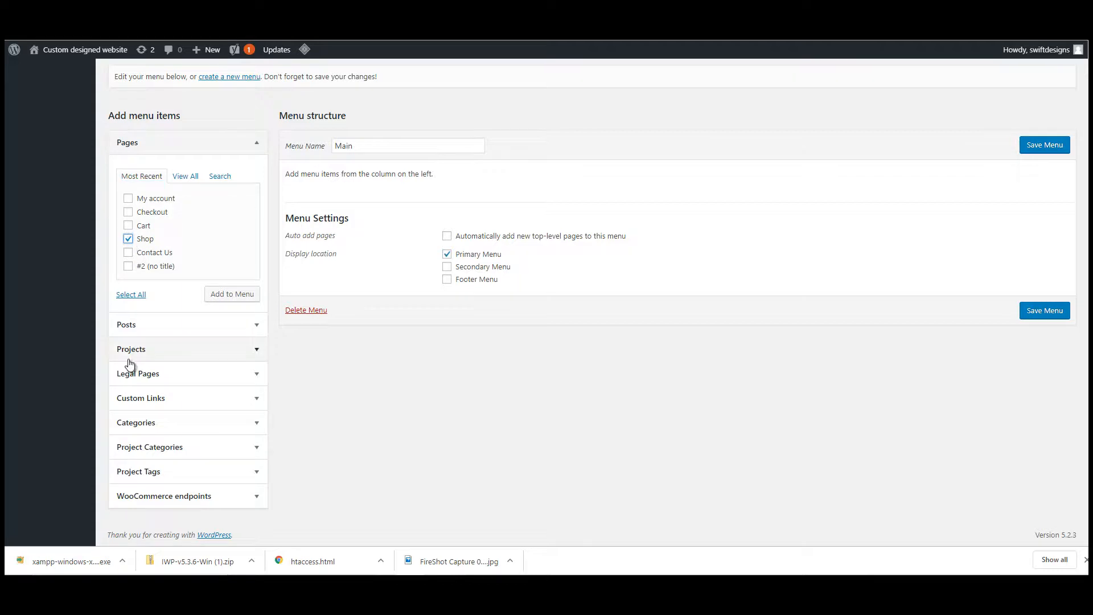
click(129, 226)
click(128, 213)
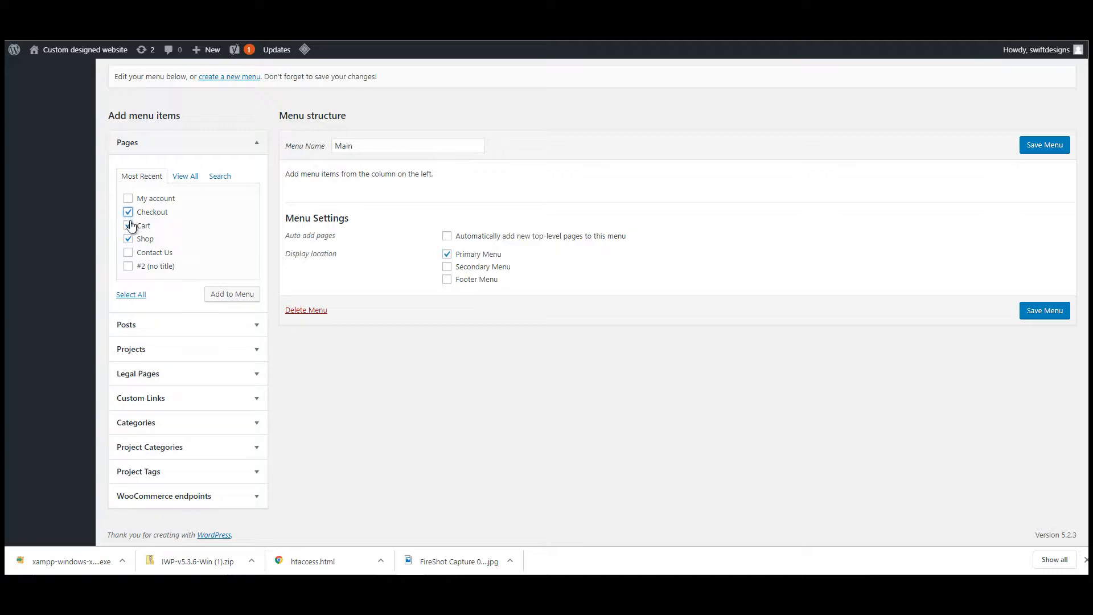
click(219, 294)
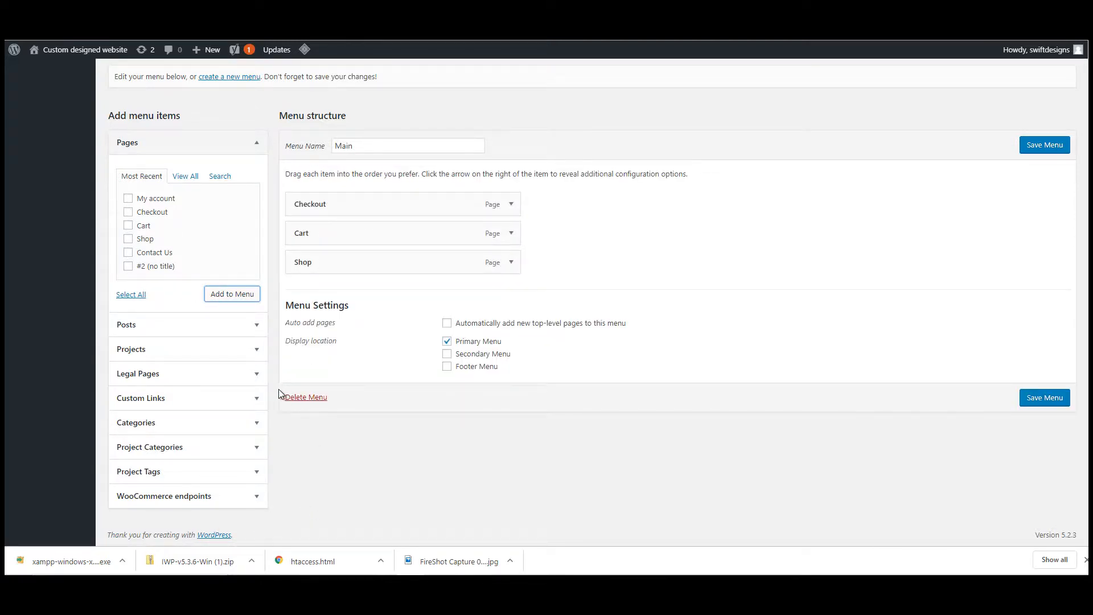
click(255, 328)
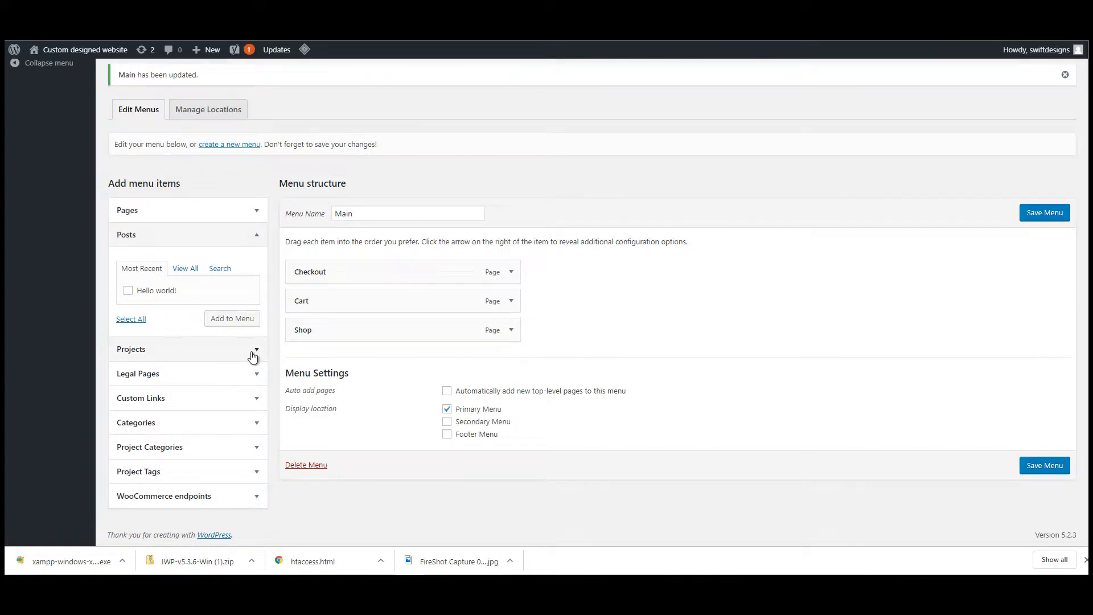
click(252, 356)
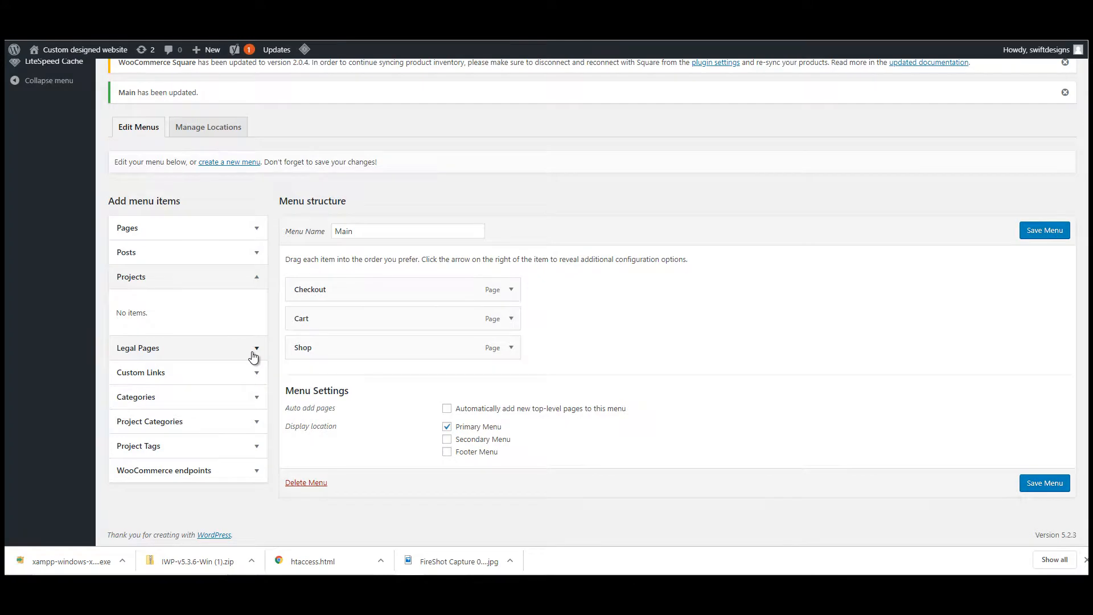
click(254, 356)
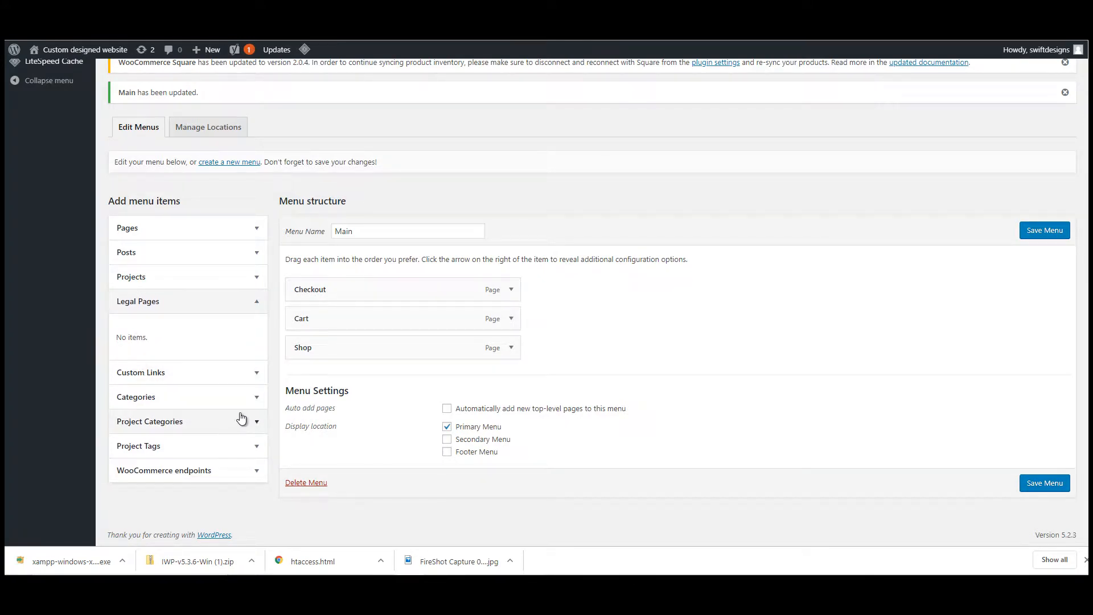
click(254, 378)
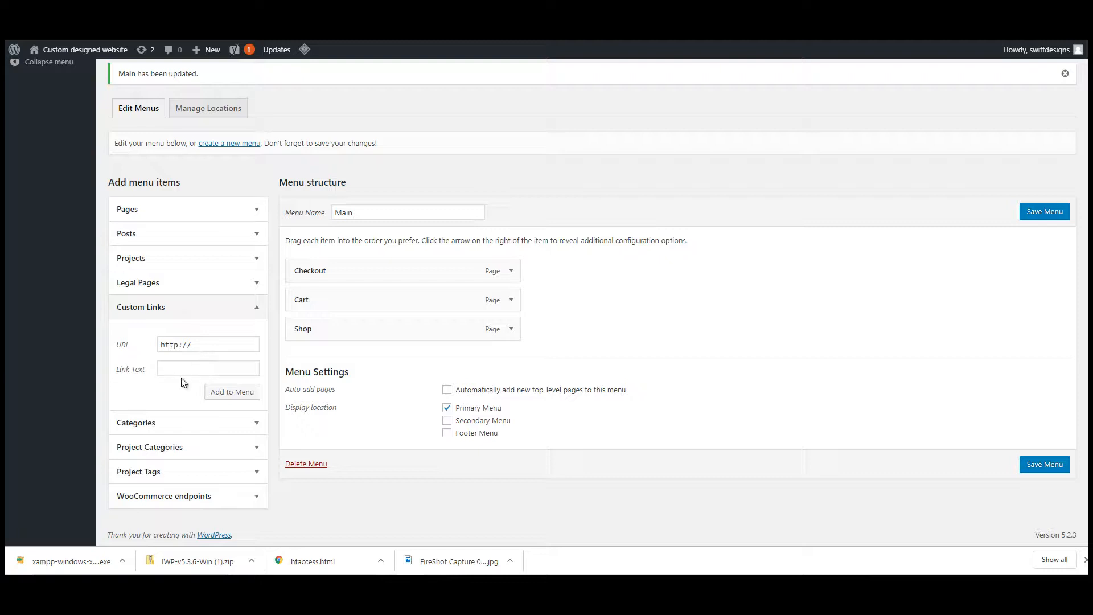
click(194, 370)
text(Home)
click(205, 346)
text(site)
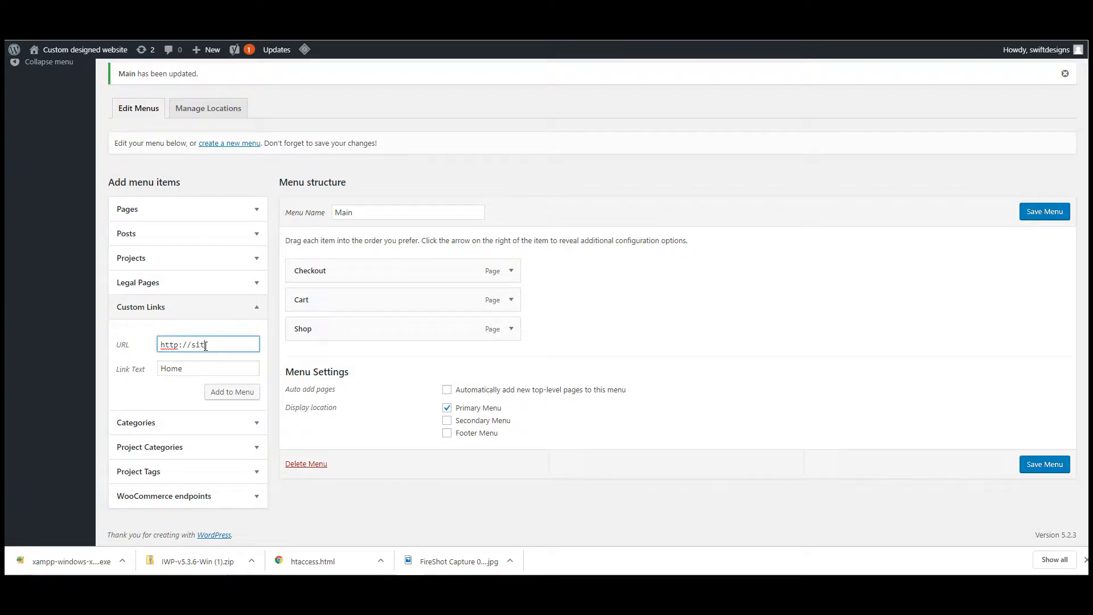
text(.com)
click(229, 393)
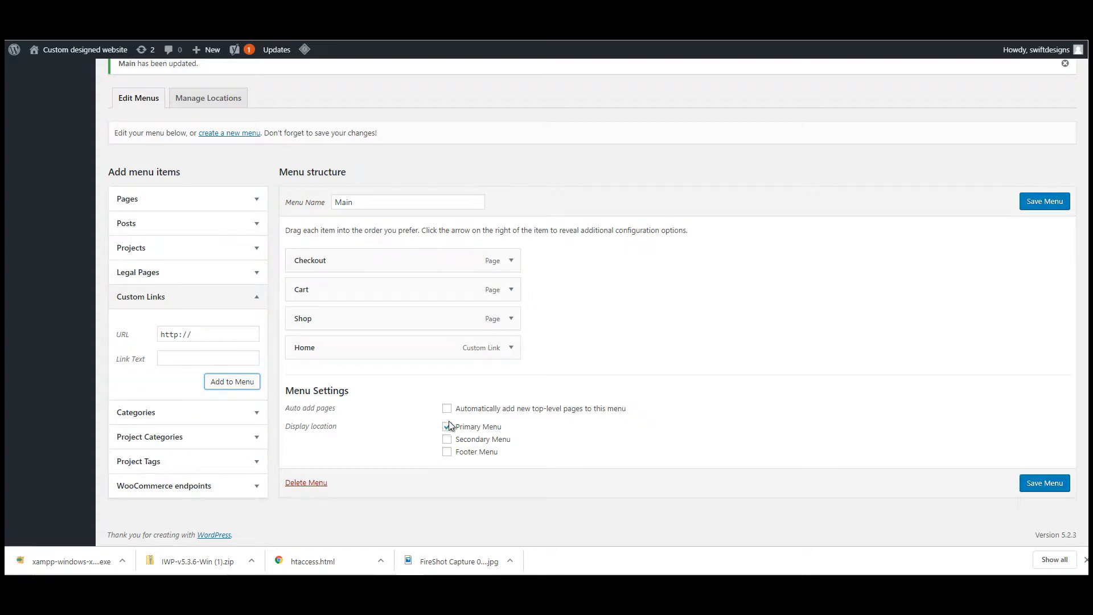
- Reorder the menu items to Home, Shop, Cart, Checkout
drag(356, 347, 357, 263)
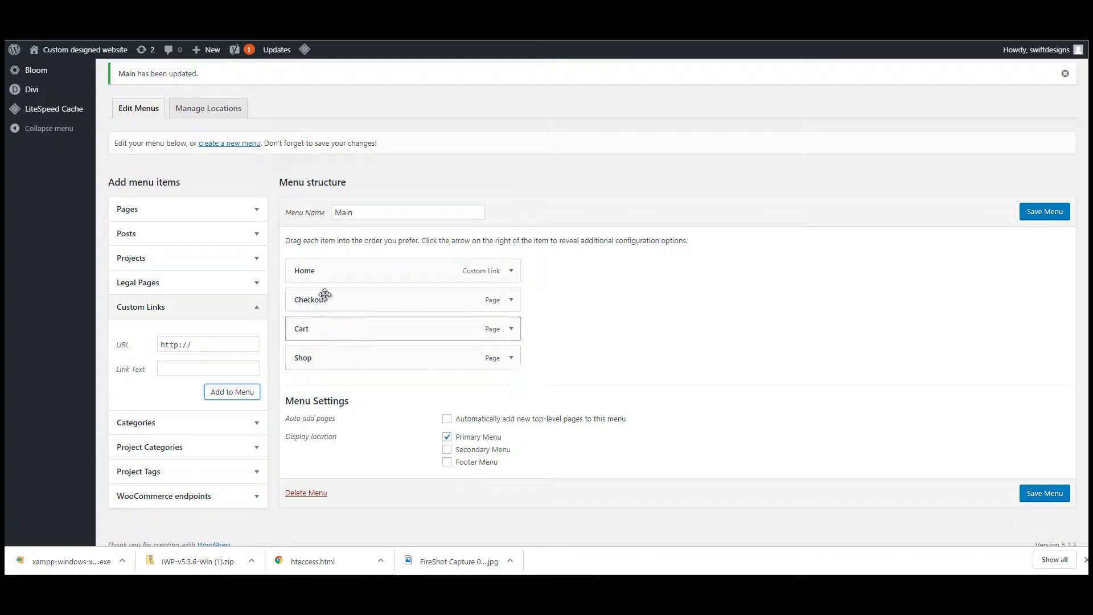
drag(324, 358, 319, 304)
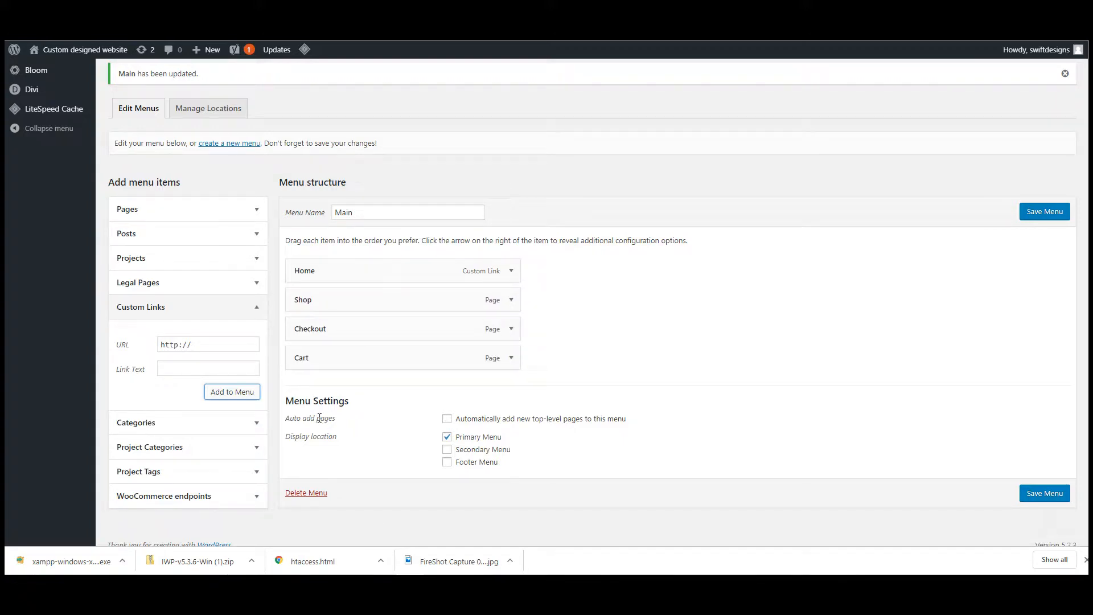
drag(312, 356, 302, 329)
- Change the Home menu item's URL to / and keep its navigation label
click(511, 270)
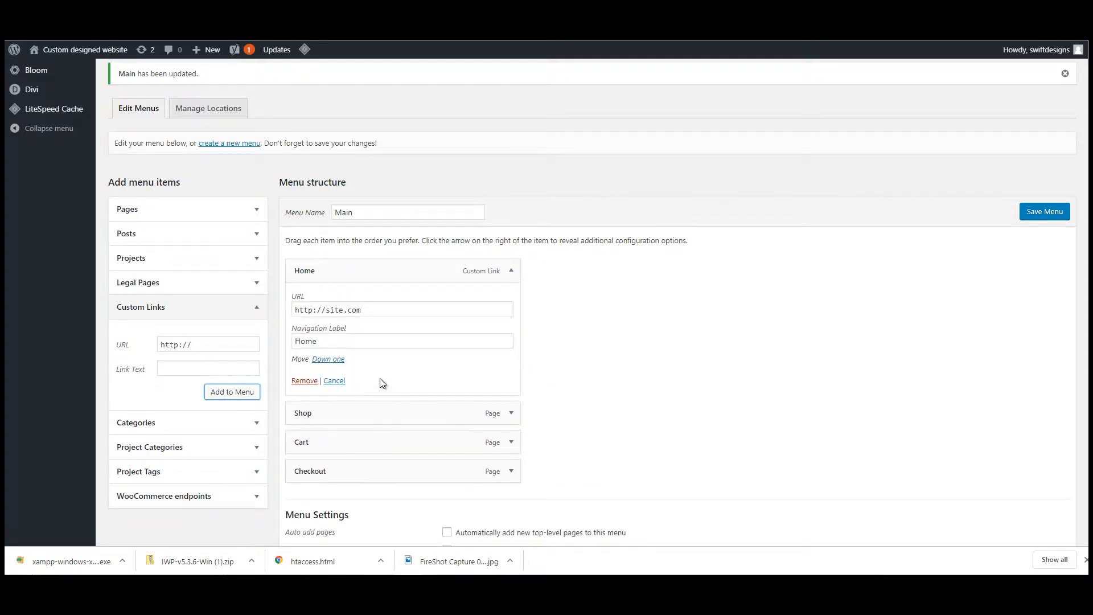
drag(379, 311, 293, 317)
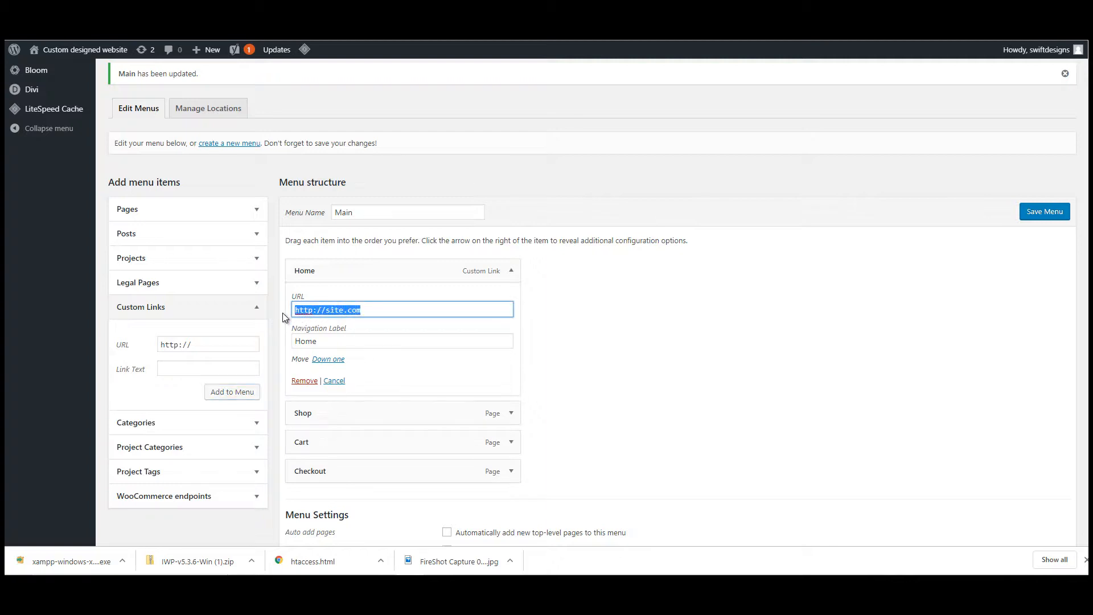
text(/)
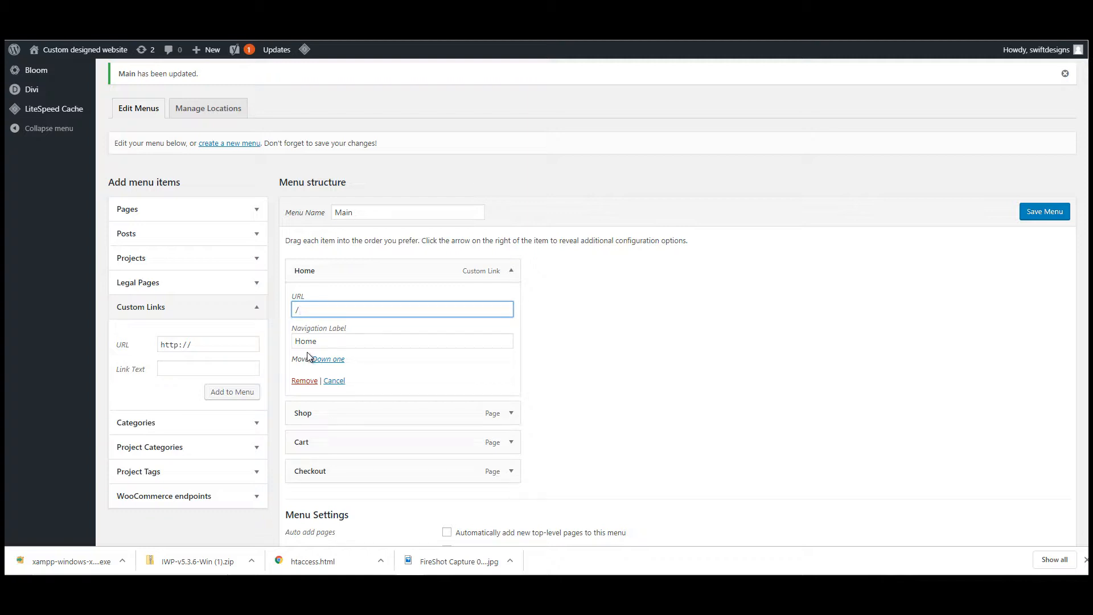
click(323, 341)
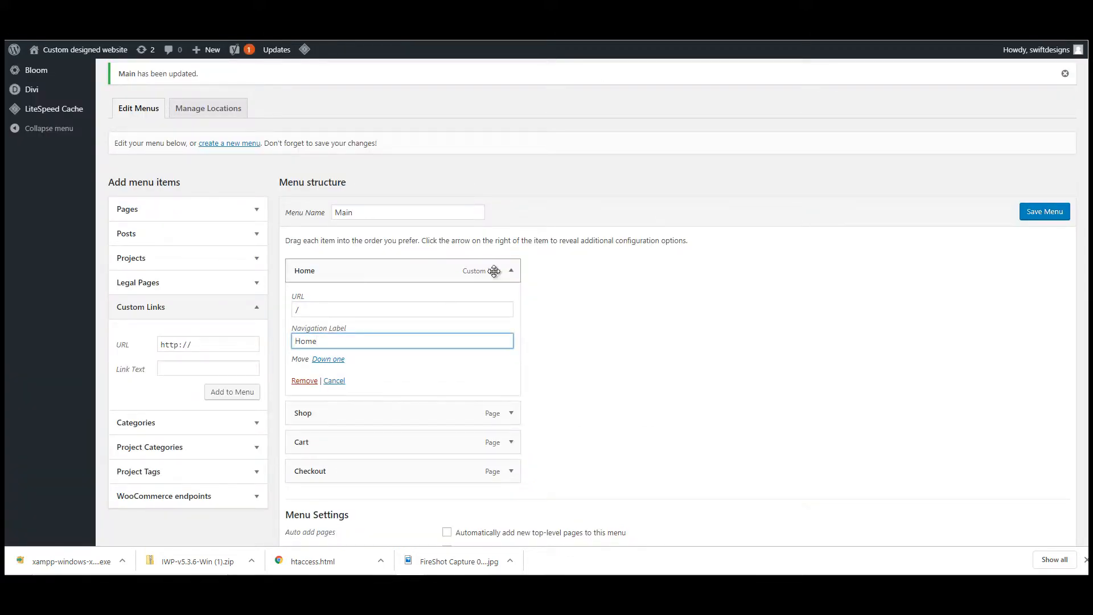
click(511, 270)
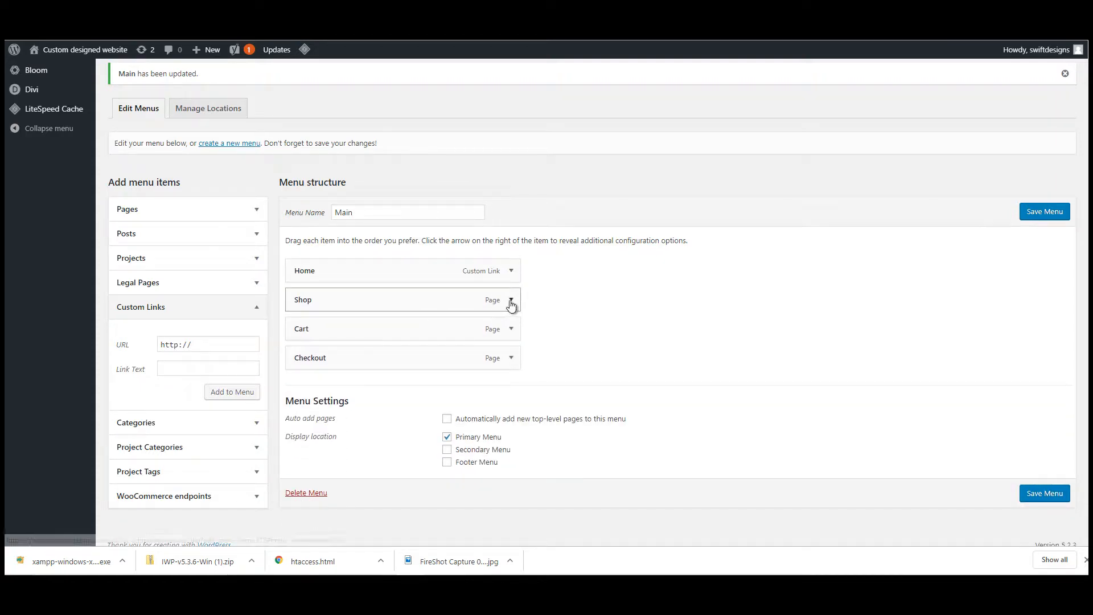
- Rename the Shop menu item's navigation label to Store
click(511, 300)
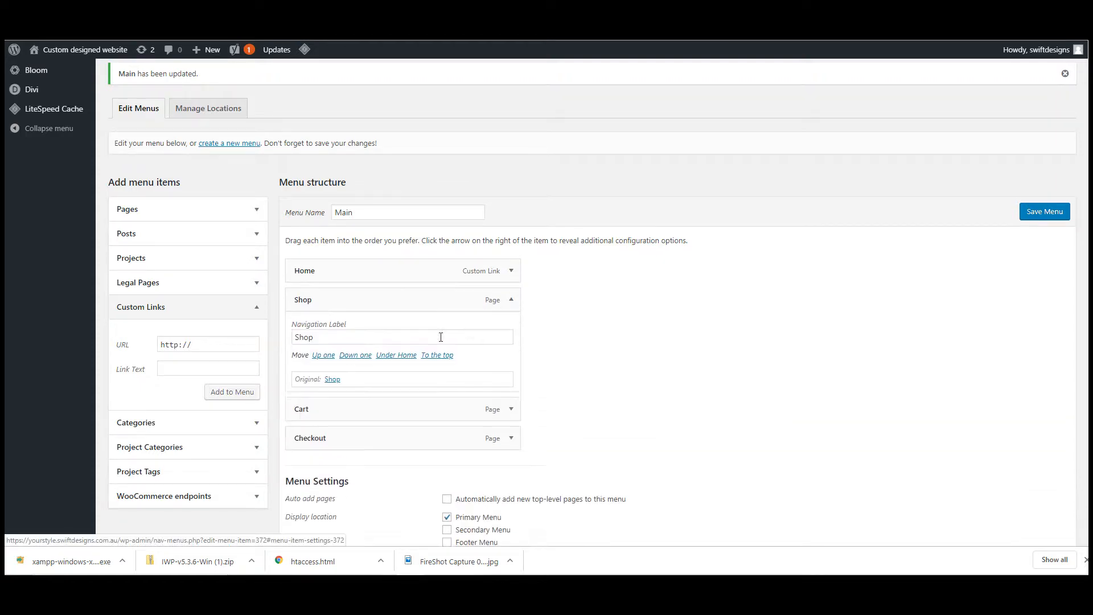
click(300, 340)
key(ctrl+a)
text(Store)
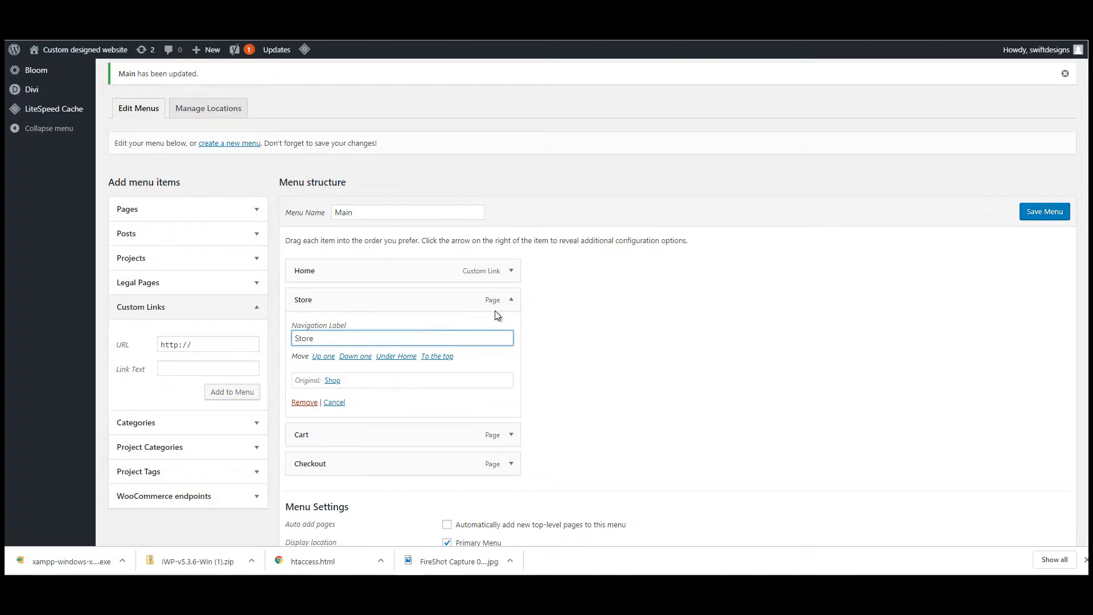
click(510, 300)
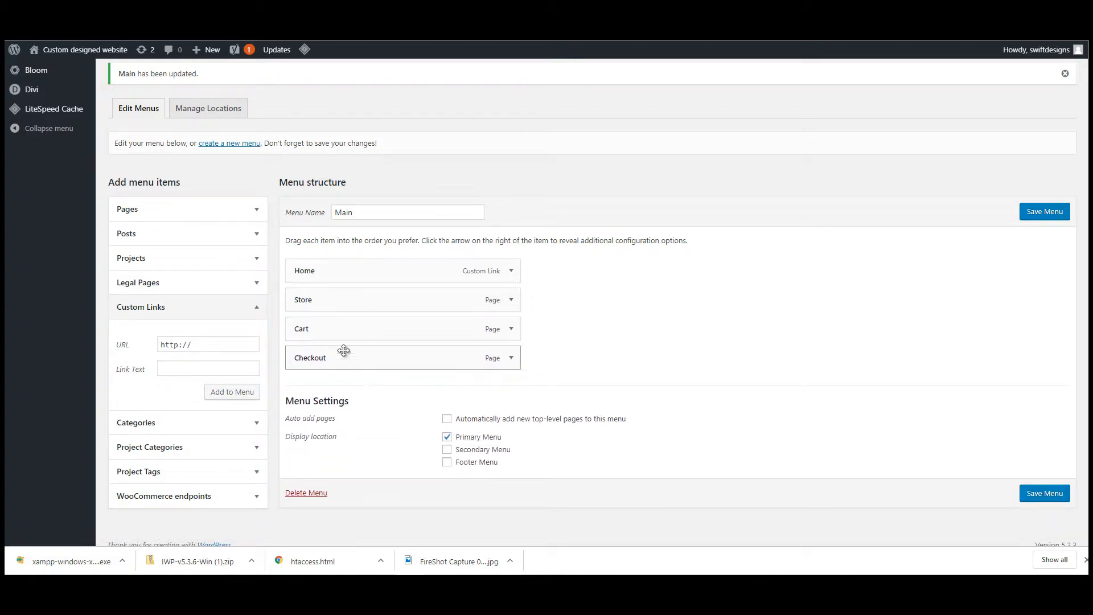
- Nest the Checkout menu item under Cart as a sub item
drag(338, 332, 361, 356)
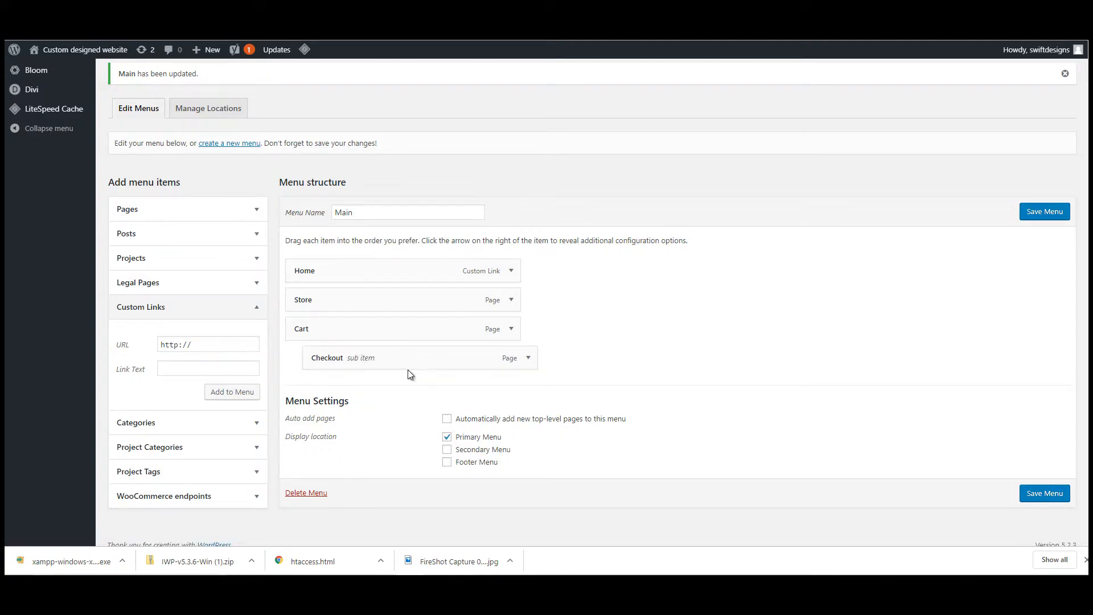
- Try nesting Store under Home, Cart under Store and Checkout under Cart as successive sub-item levels
drag(338, 330, 370, 300)
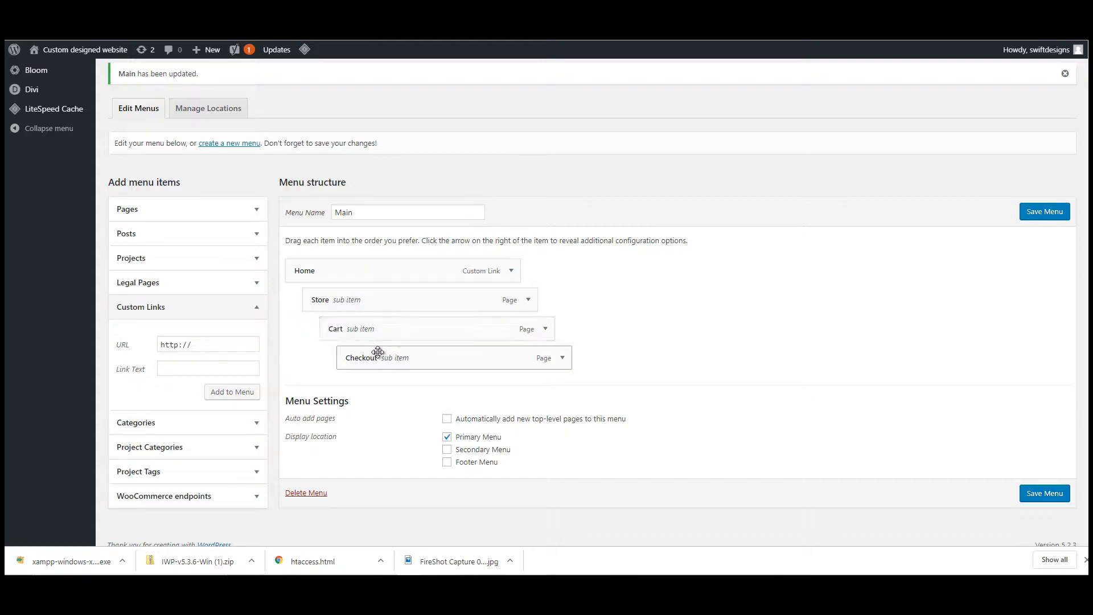
drag(373, 301, 366, 352)
mouse_move(325, 585)
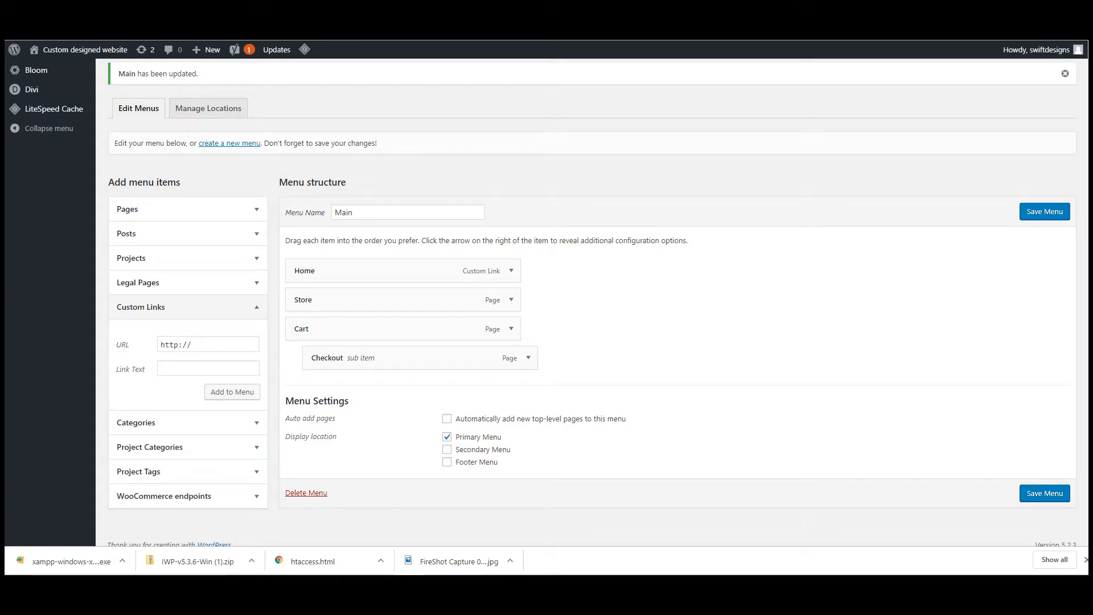
drag(321, 339, 370, 331)
- Save the Main menu and check its Cart dropdown in the live site's navigation
click(1044, 211)
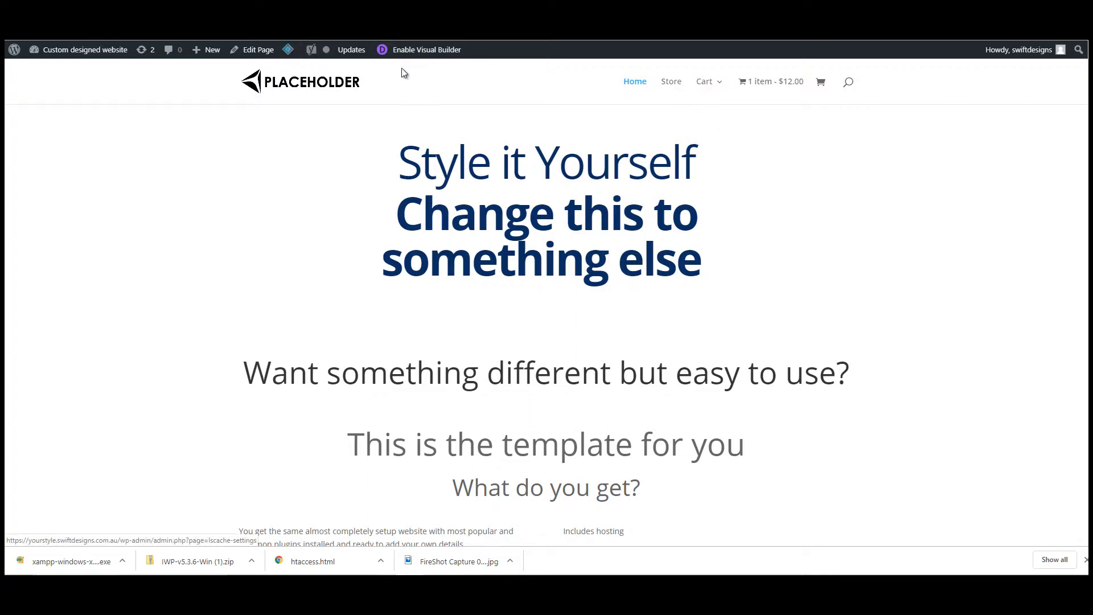
mouse_move(710, 86)
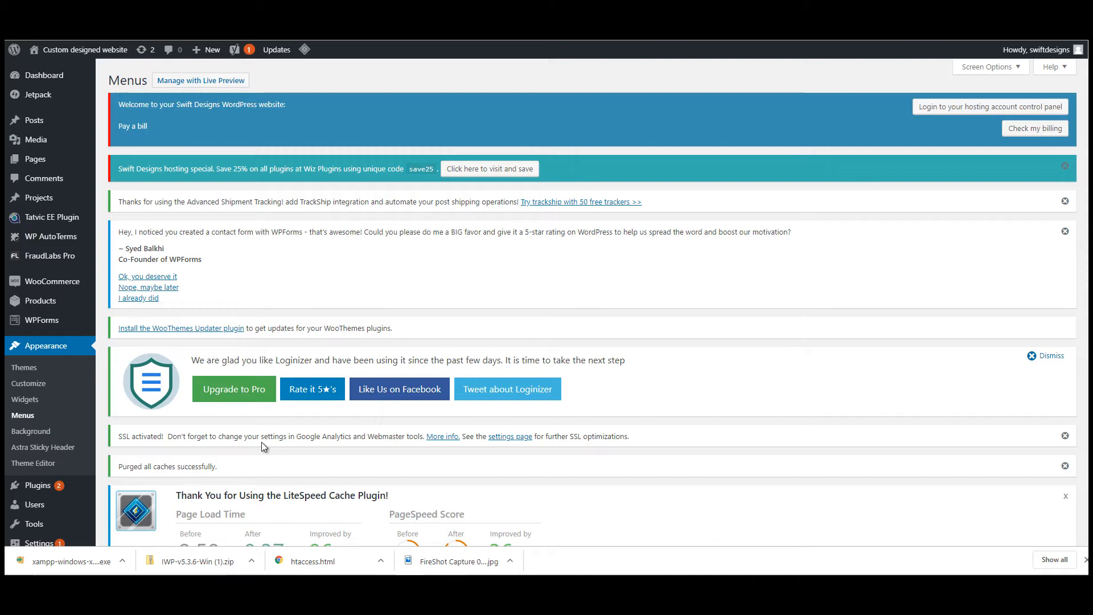
- Create a second menu named categories
scroll(261, 442, down, 8)
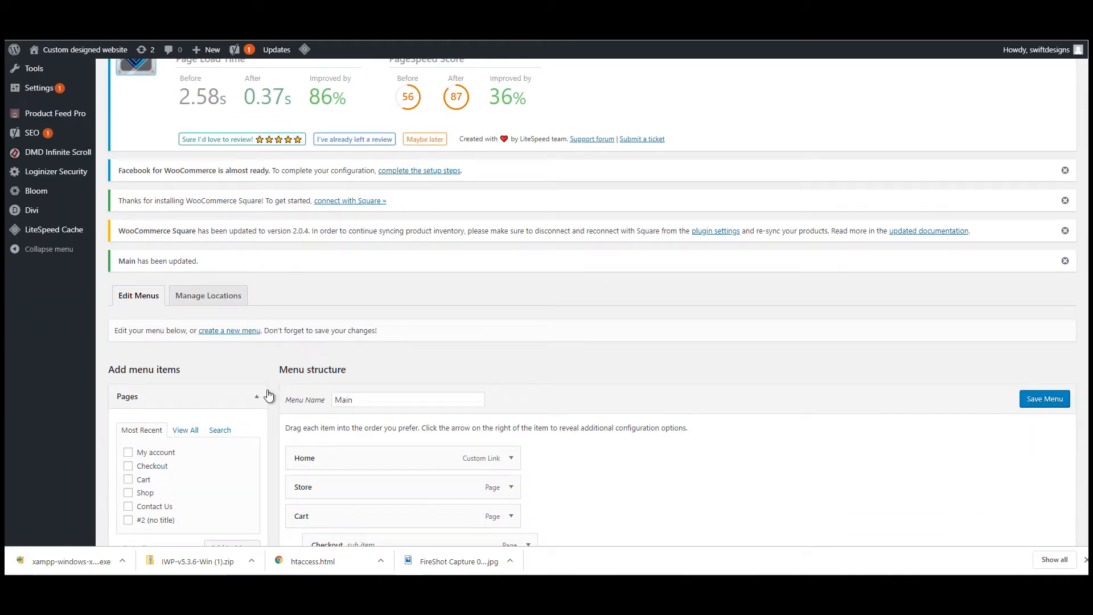
scroll(250, 384, down, 3)
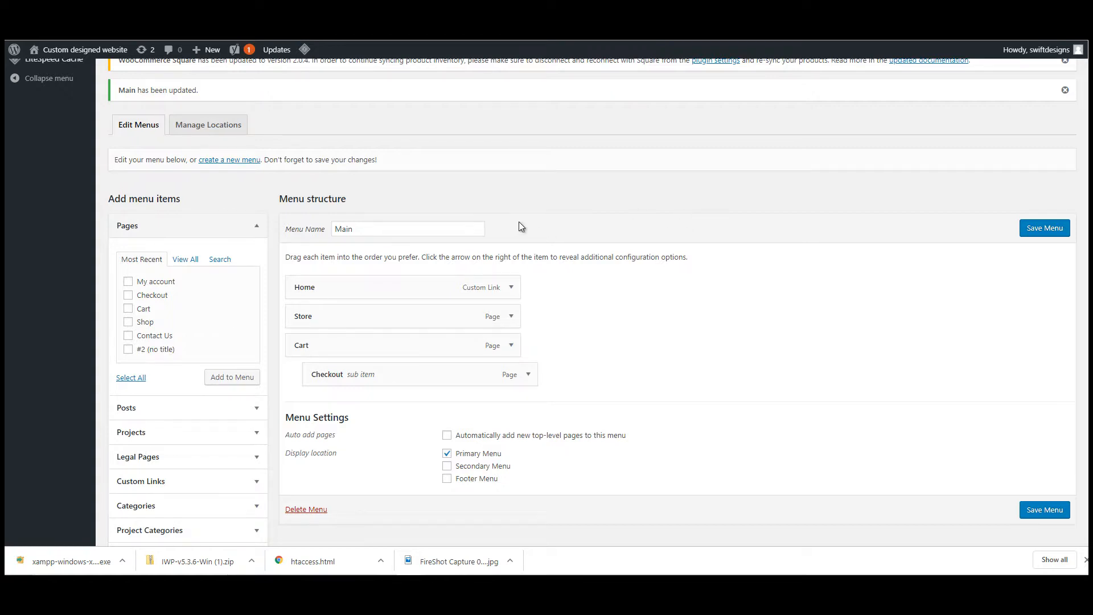
click(234, 162)
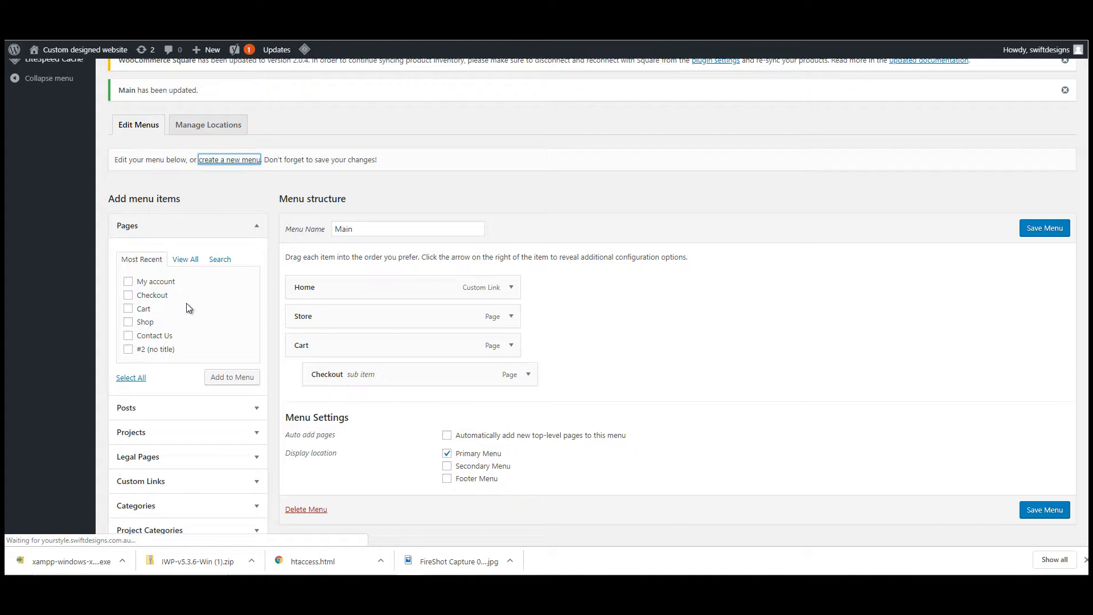
scroll(463, 314, down, 4)
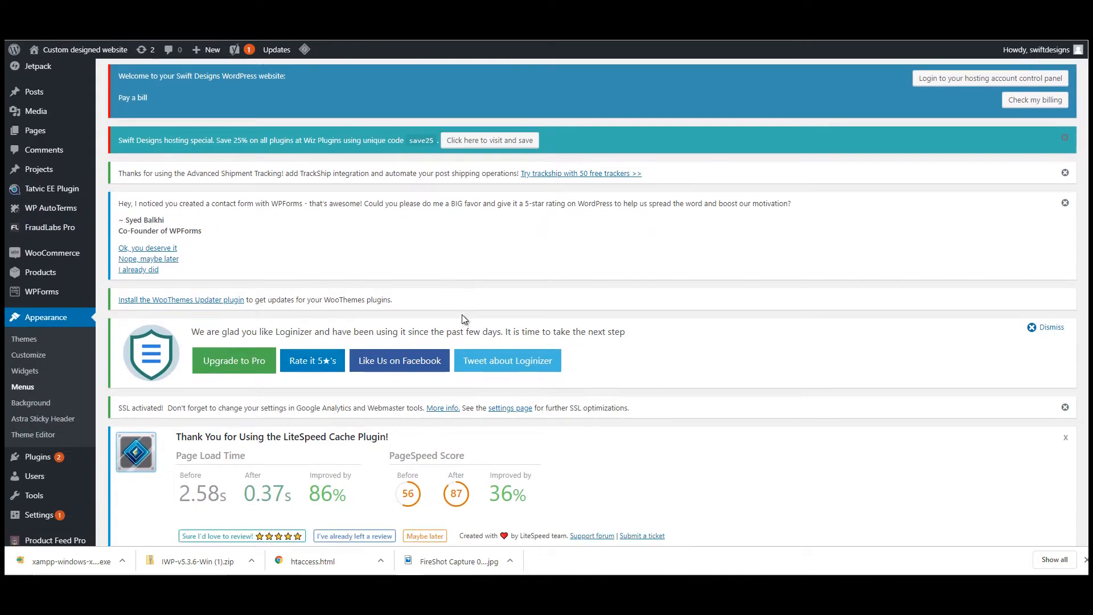
scroll(462, 314, down, 4)
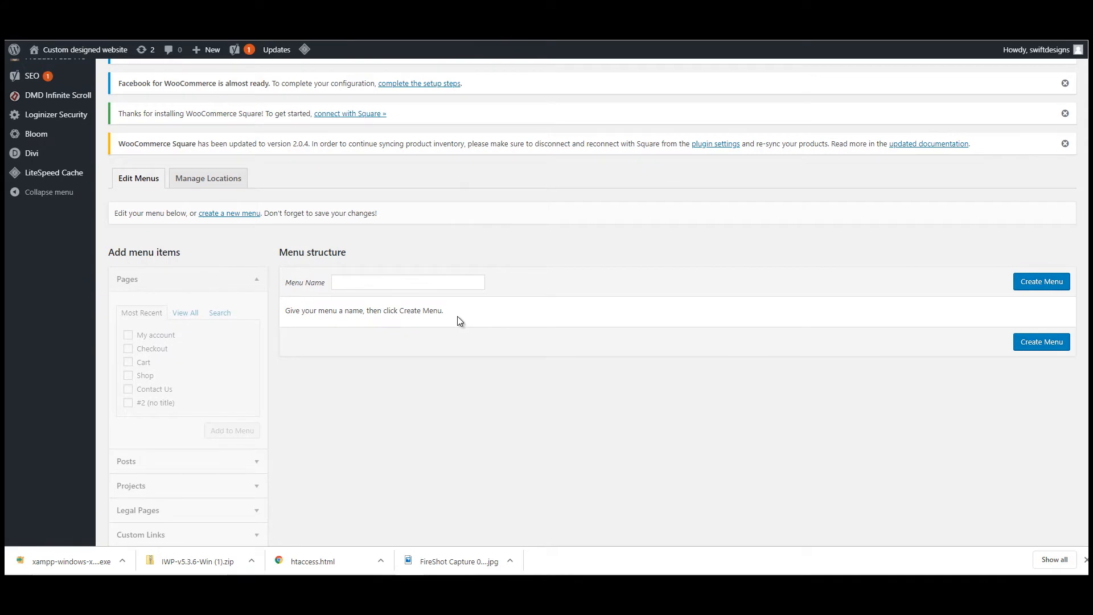
click(356, 284)
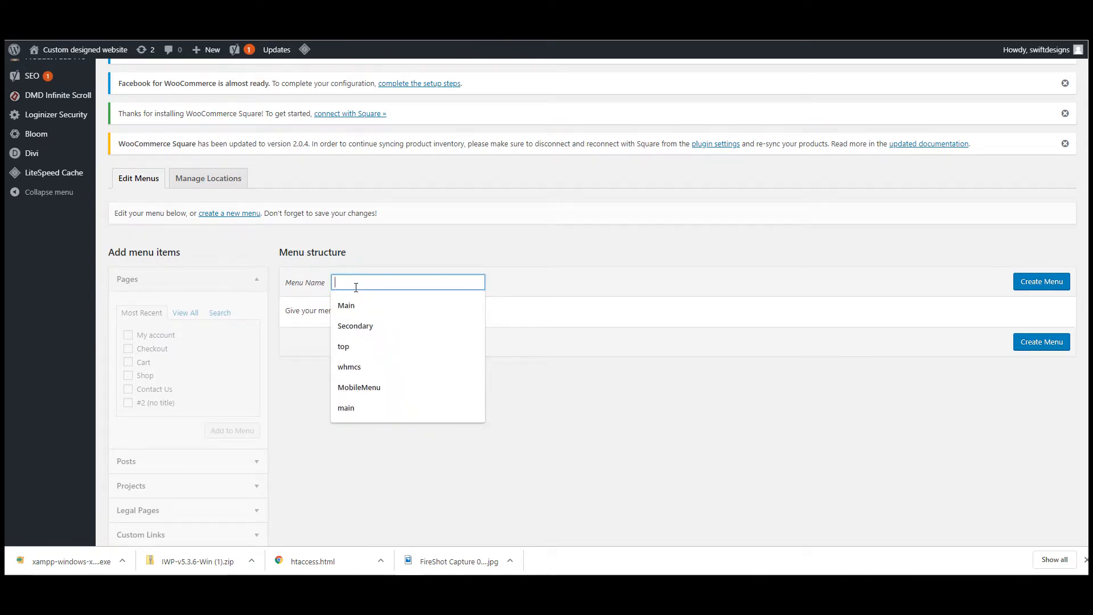
text(cat)
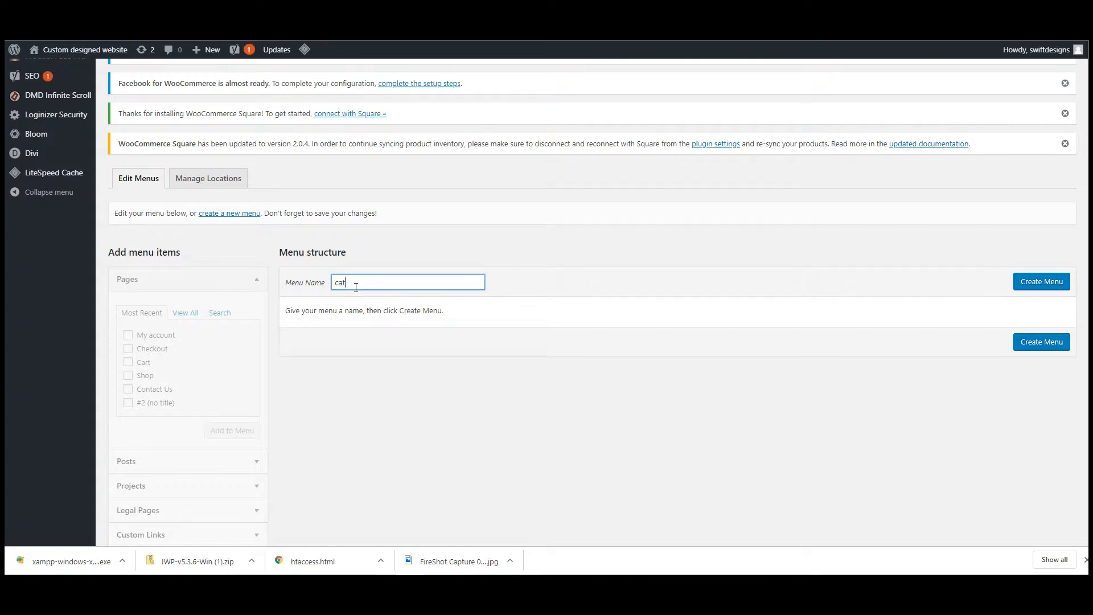
text(egories)
click(1033, 284)
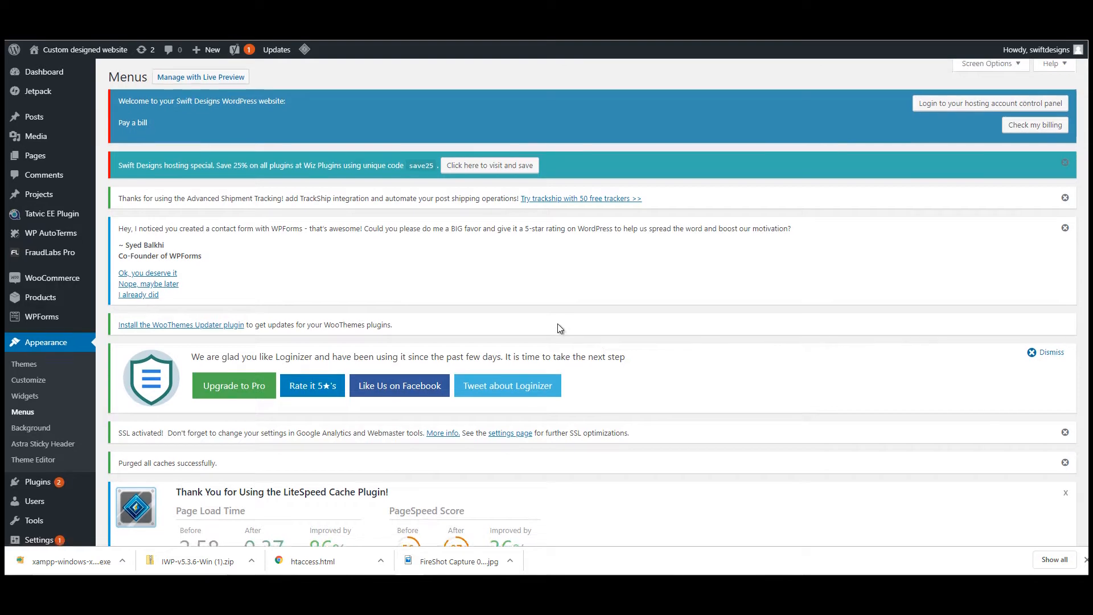
scroll(556, 327, down, 10)
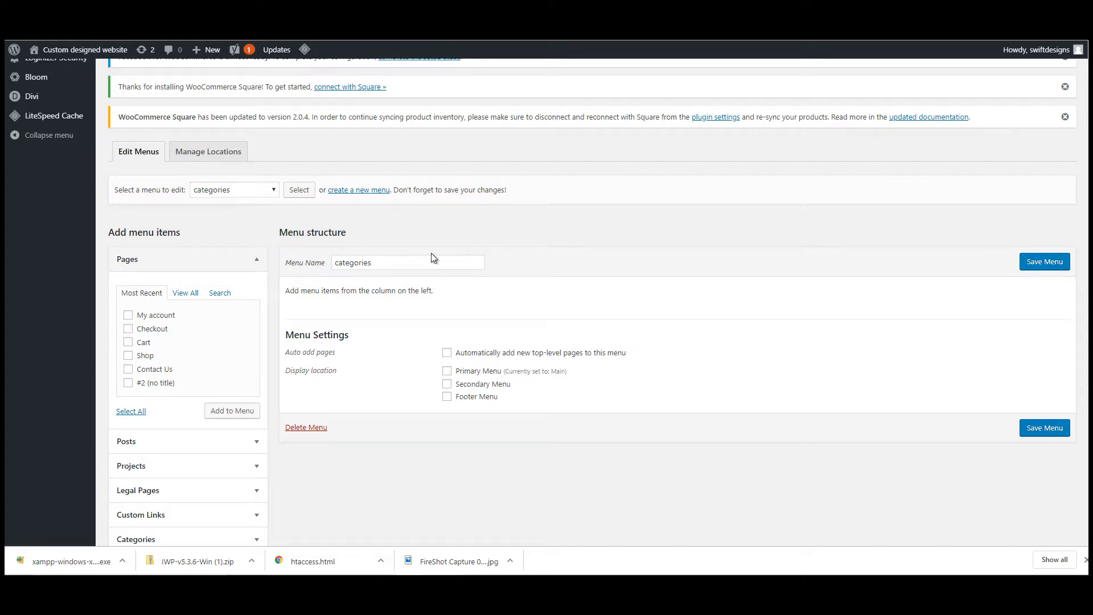
scroll(434, 268, down, 2)
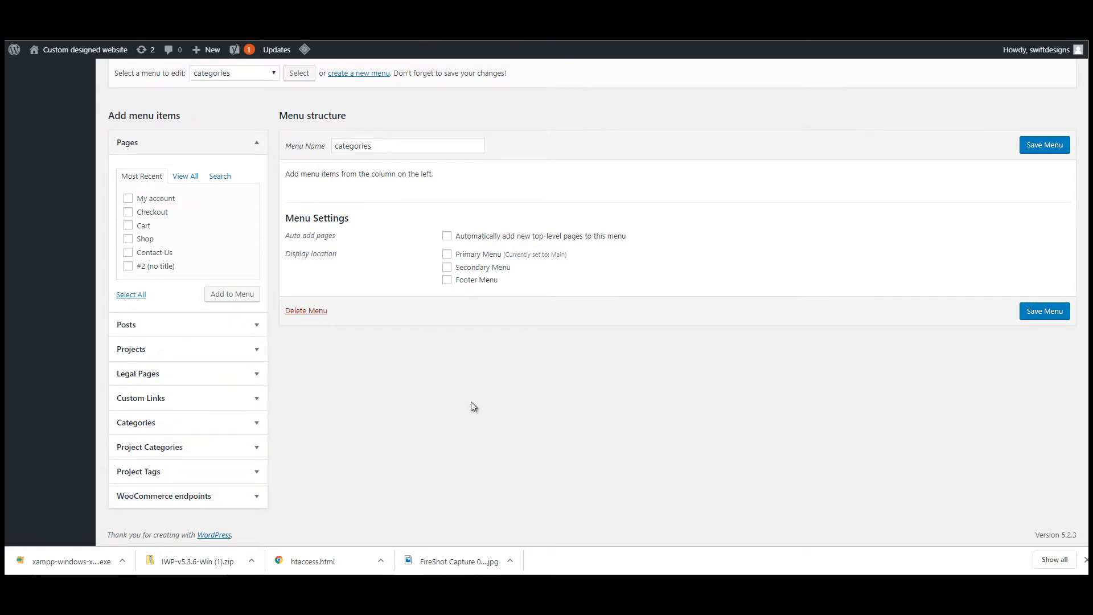
click(253, 403)
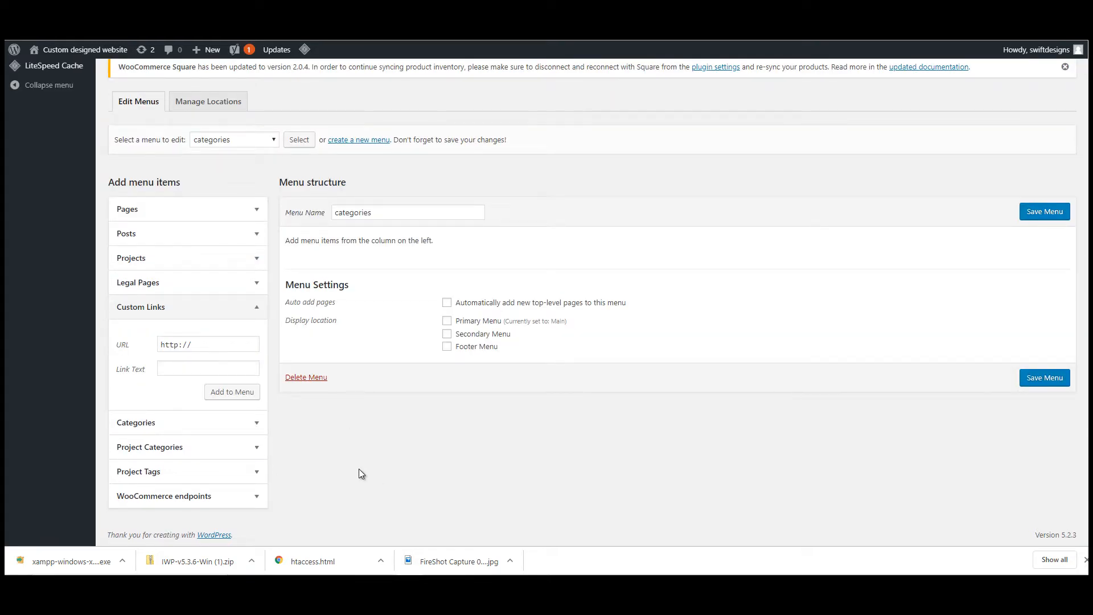
click(259, 309)
- Show the Products and Product categories boxes and hide Projects, Categories, Project Categories, Project Tags and WooCommerce endpoints in the menu screen options
scroll(756, 370, up, 10)
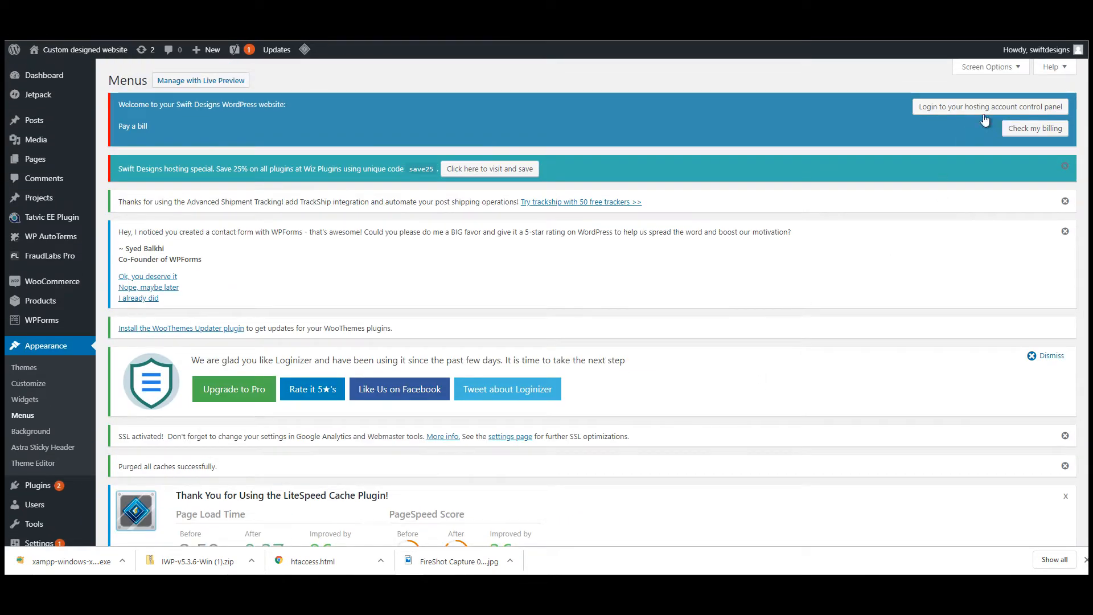
click(1014, 69)
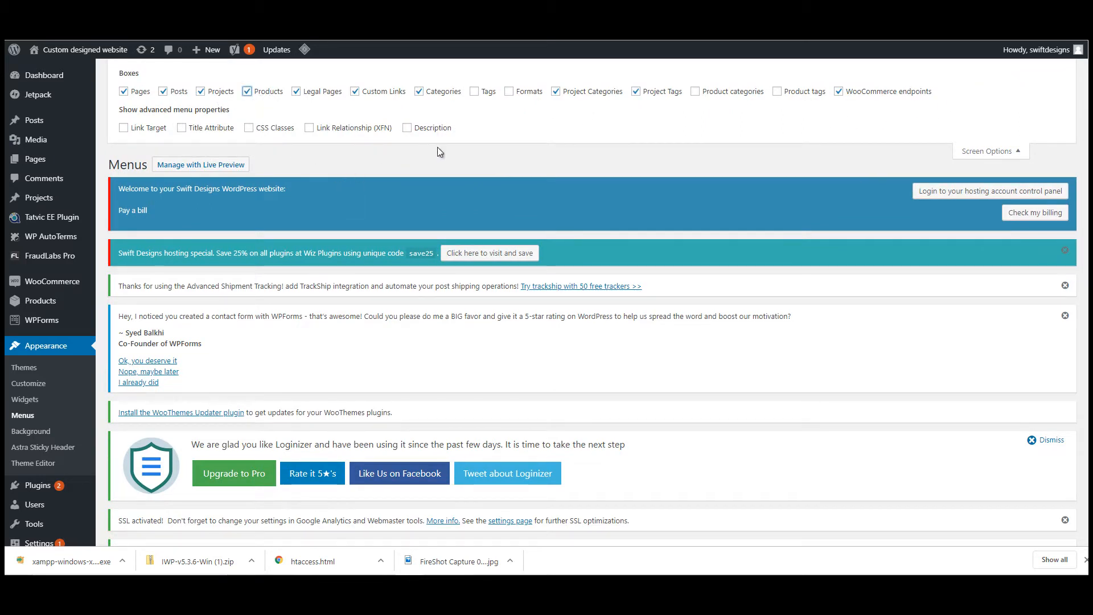
click(696, 93)
click(805, 96)
click(572, 93)
click(655, 94)
click(864, 94)
click(820, 93)
click(421, 92)
click(221, 97)
click(1009, 153)
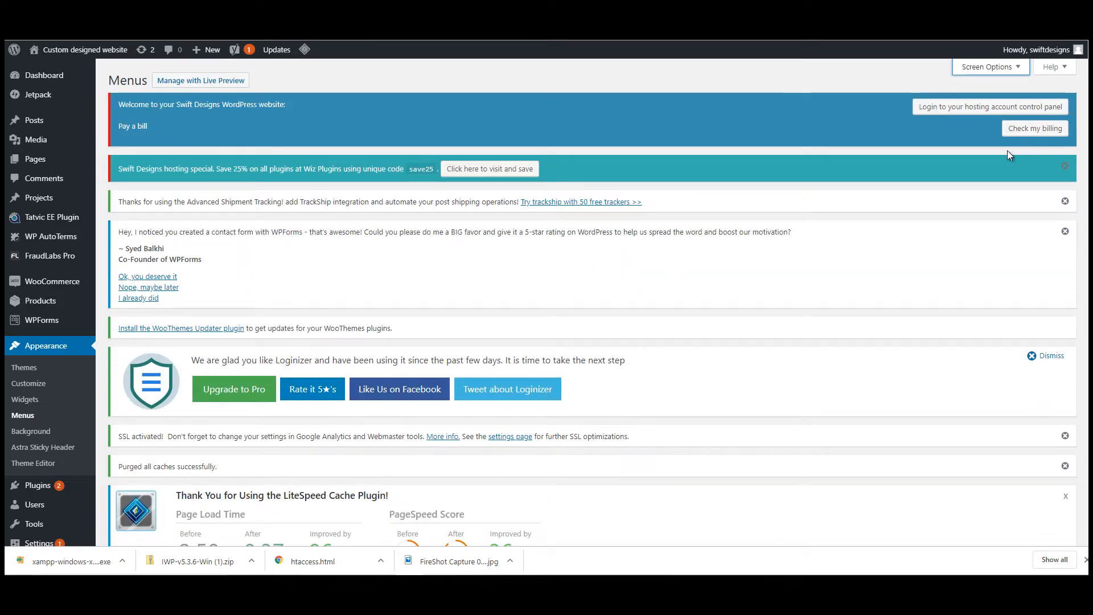
- Add all product categories except Uncategorized to the categories menu
scroll(718, 134, down, 10)
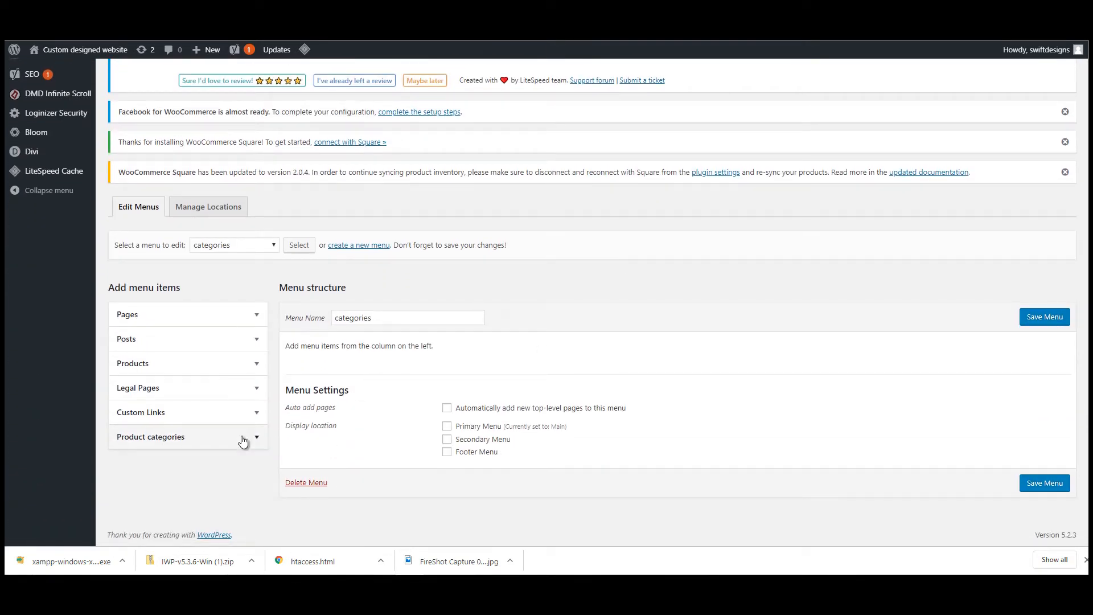
scroll(244, 441, down, 2)
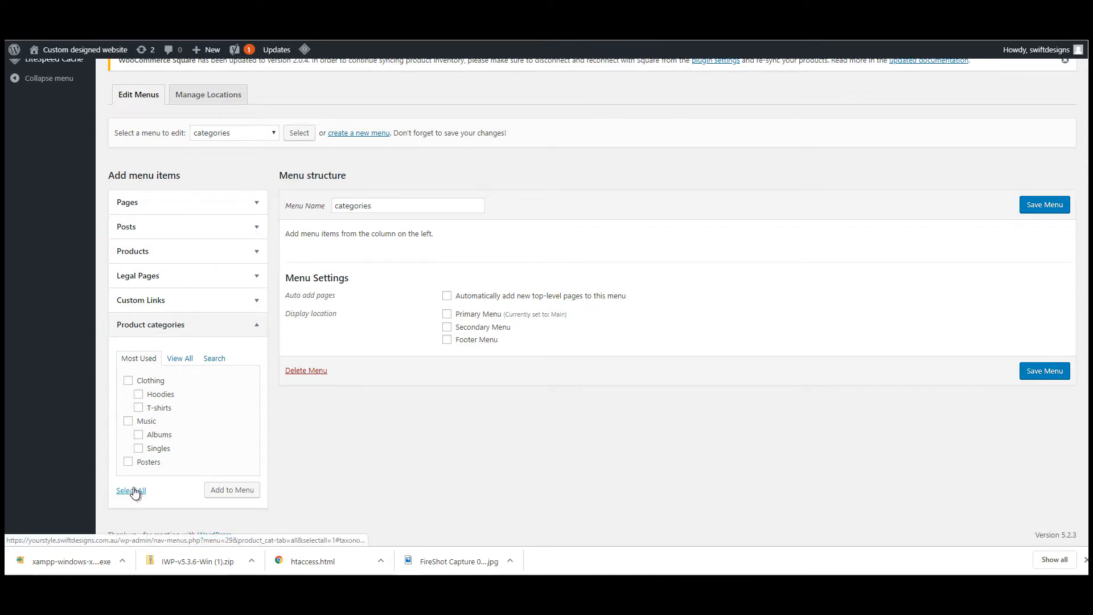
click(172, 364)
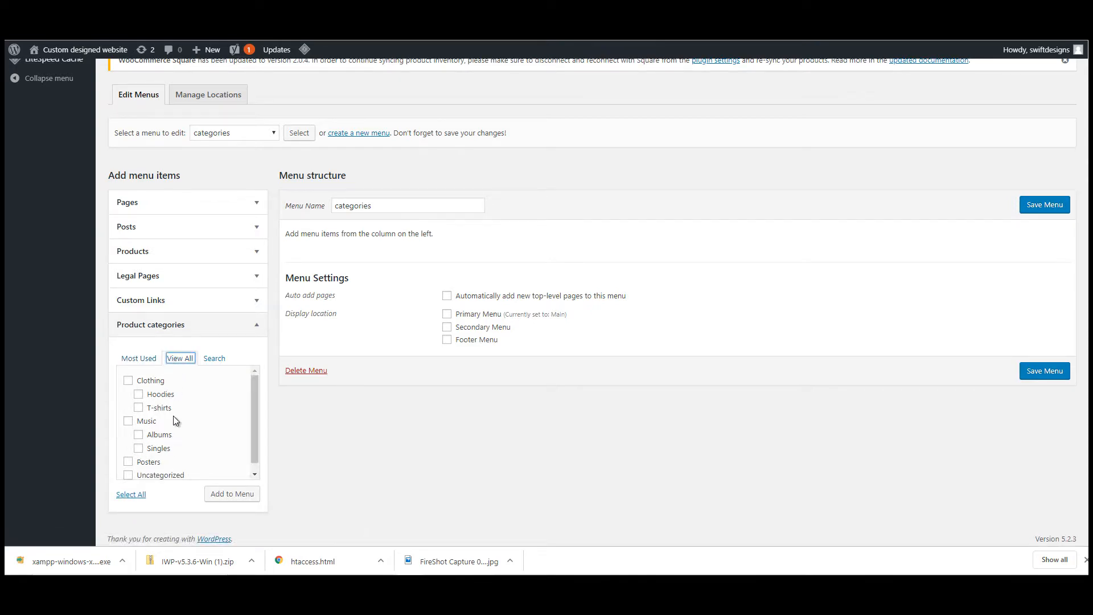
click(132, 494)
click(128, 476)
click(251, 498)
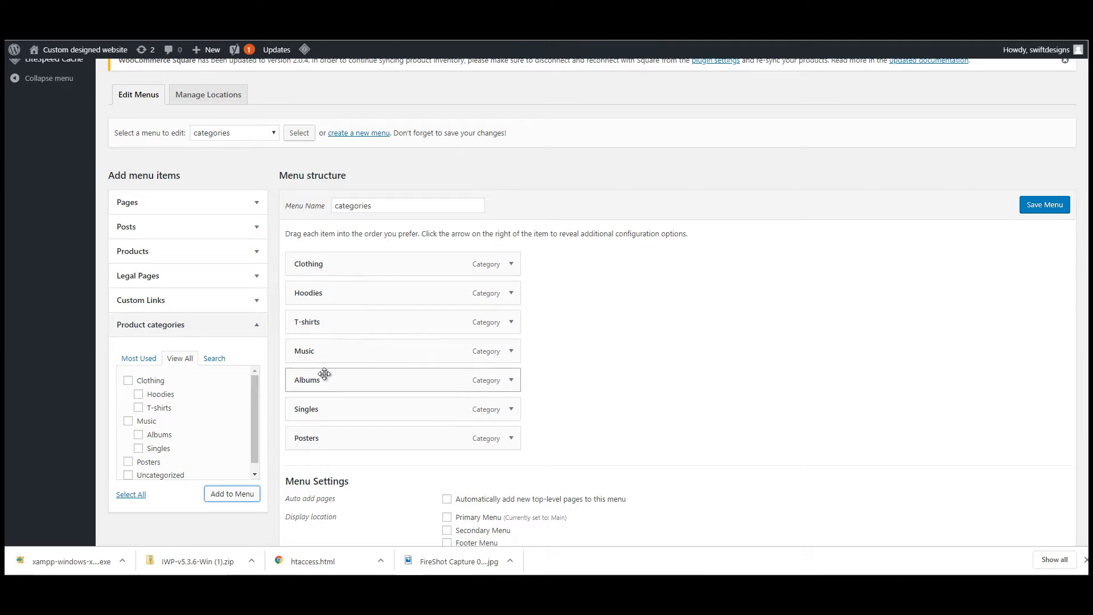
- Nest Hoodies and T-shirts under Clothing and Albums and Singles under Music, and save the categories menu
drag(332, 294, 369, 322)
drag(334, 381, 376, 401)
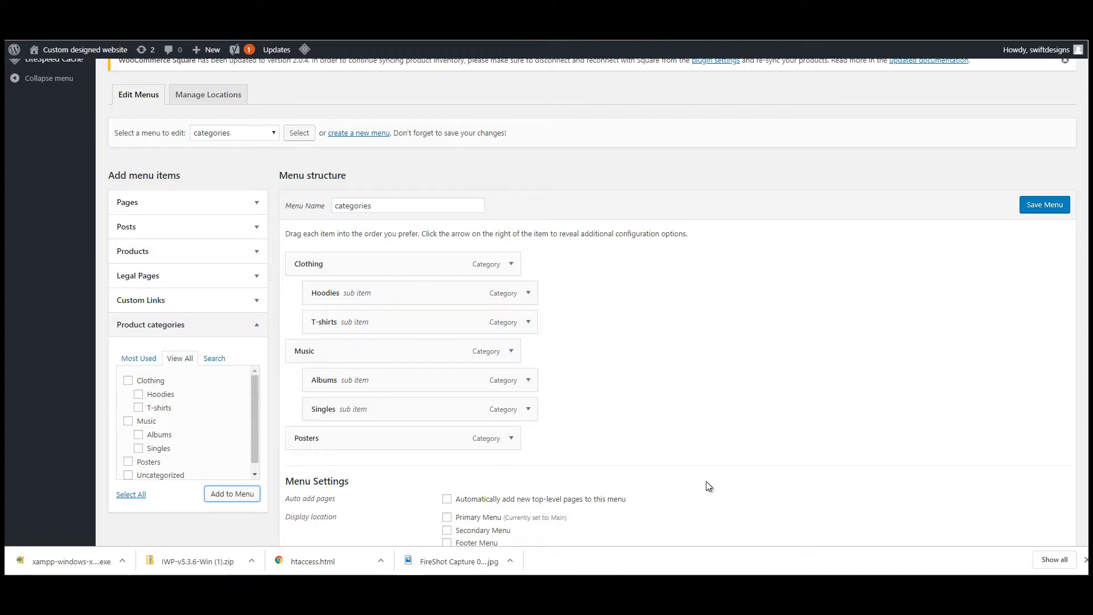
click(1049, 206)
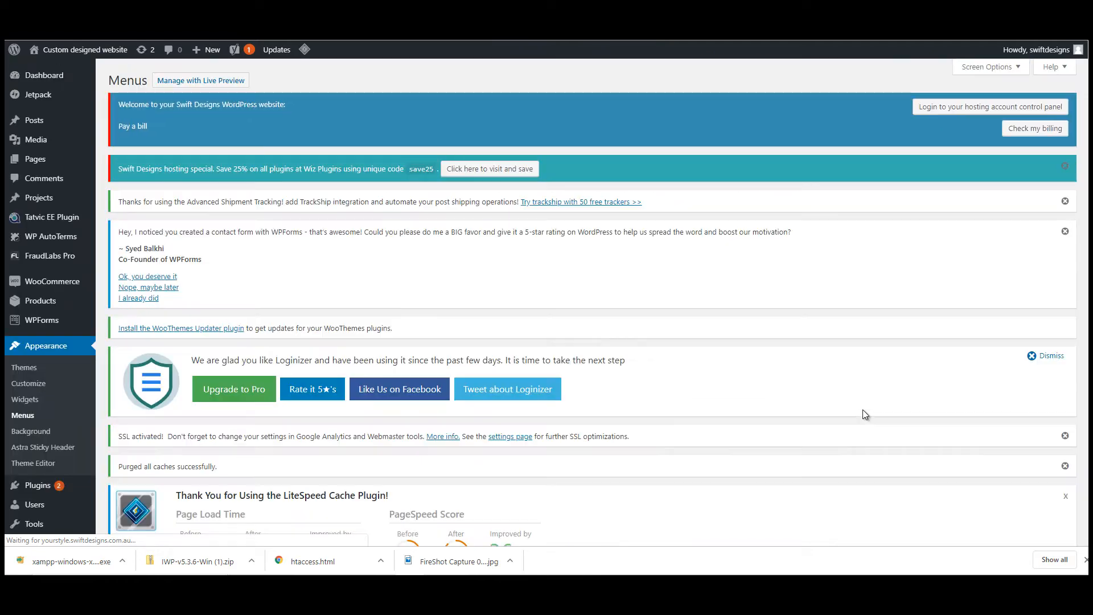
- Assign categories to the Primary and Secondary Menu locations and Main to the Footer Menu location, and save the changes
scroll(731, 291, down, 6)
scroll(732, 294, down, 2)
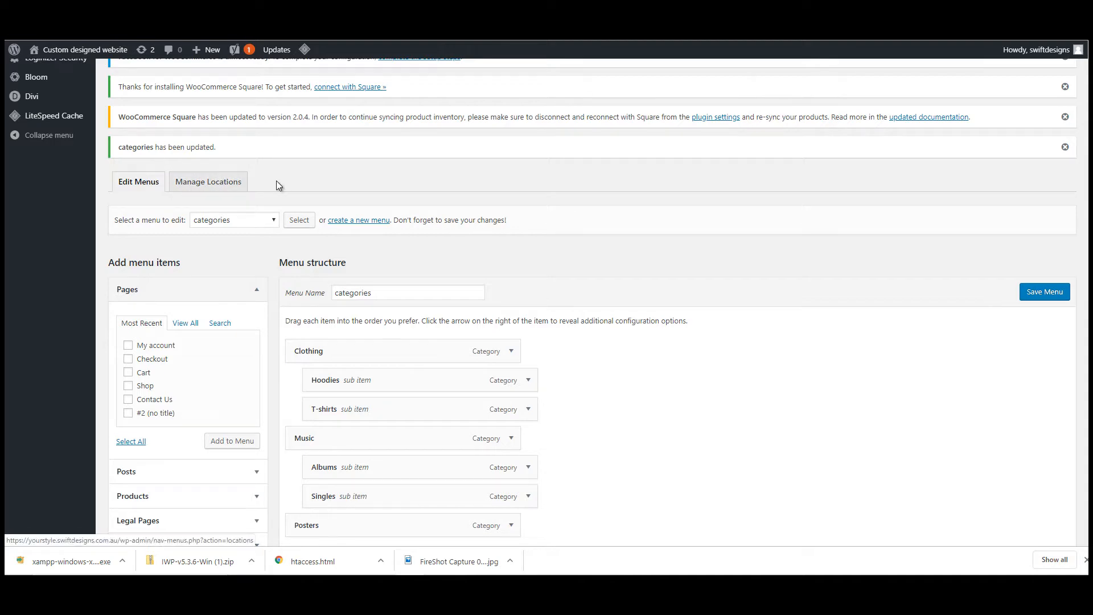
click(222, 190)
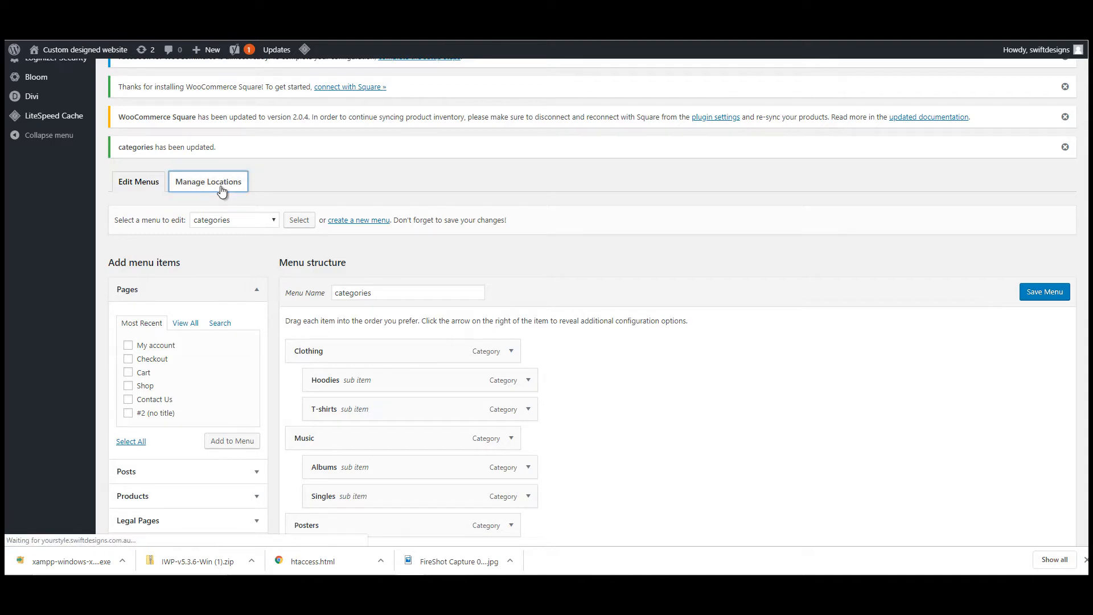
scroll(487, 336, down, 5)
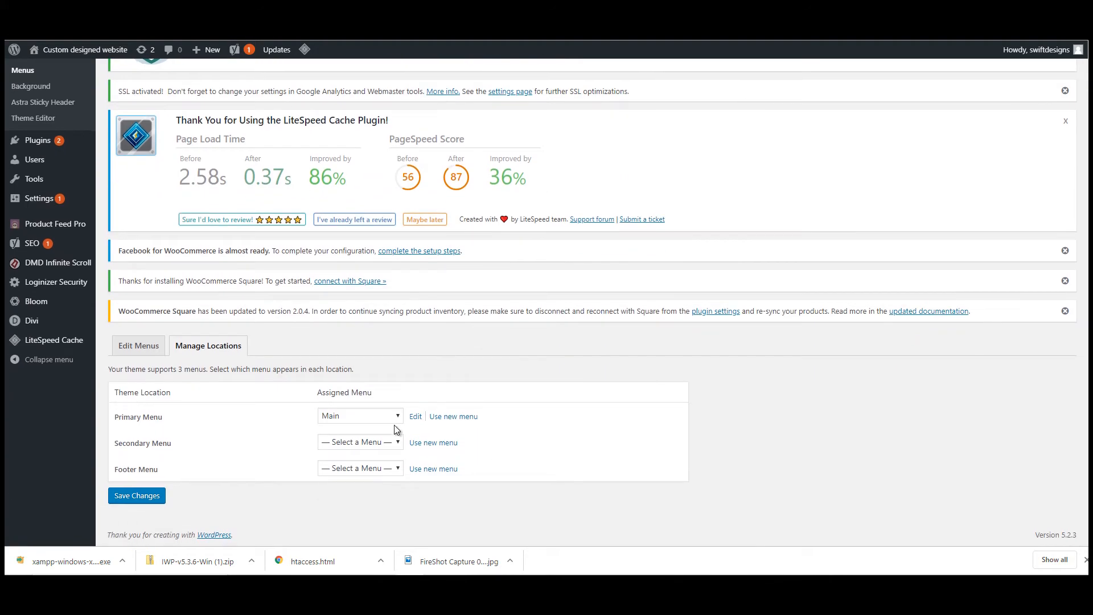
click(363, 418)
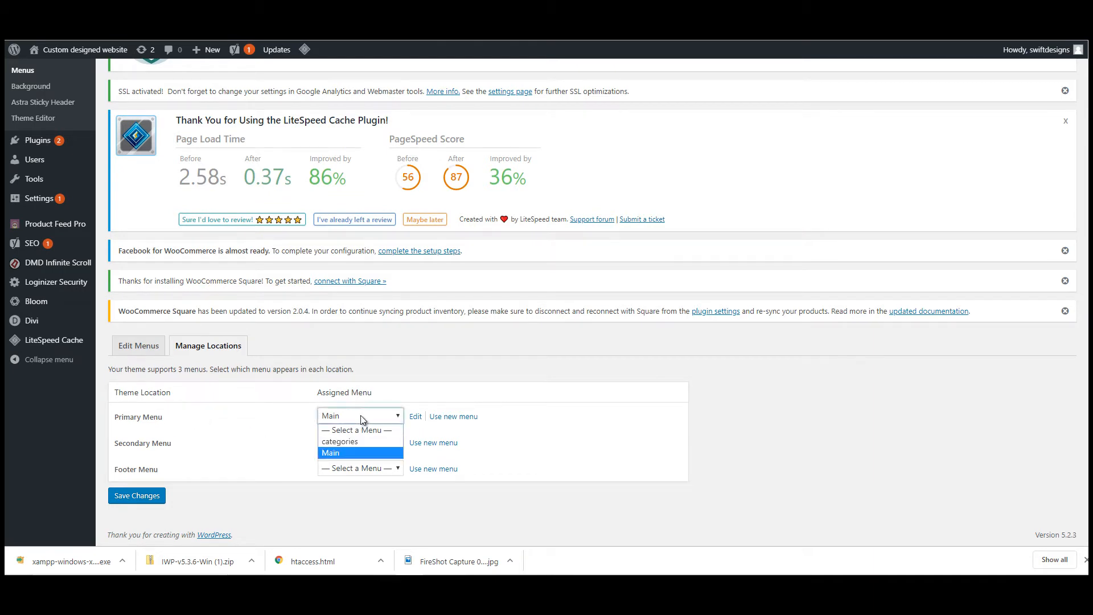
click(357, 441)
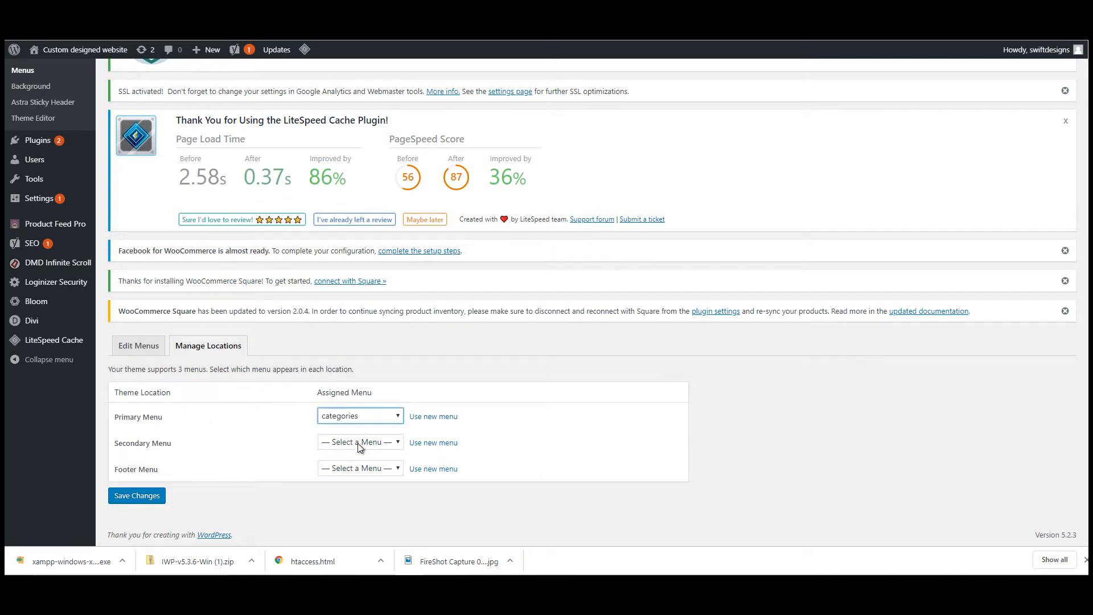
click(358, 443)
click(356, 472)
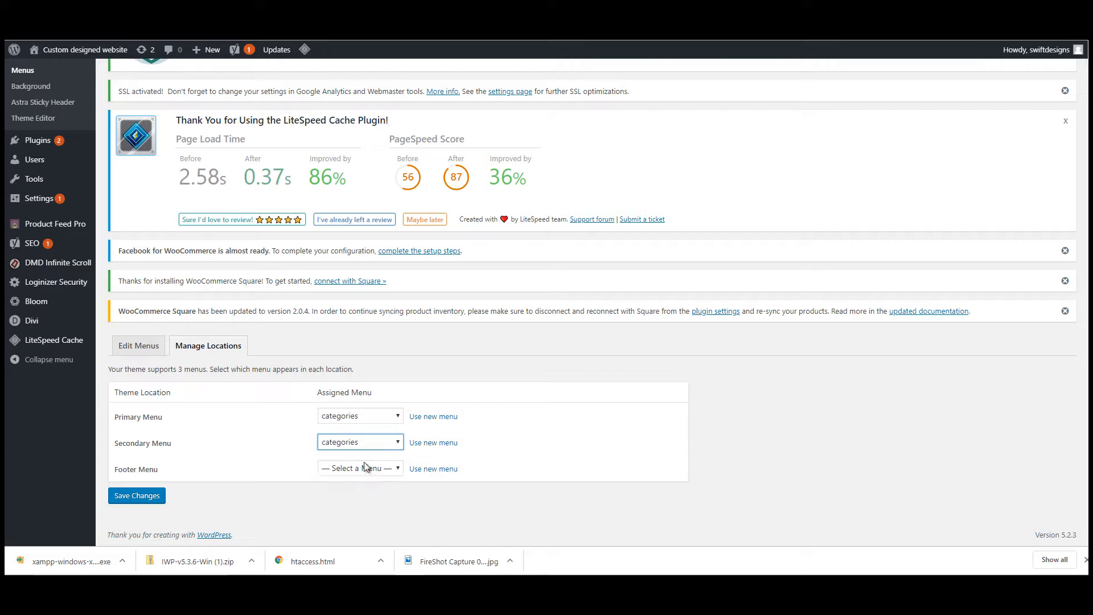
click(362, 468)
click(356, 506)
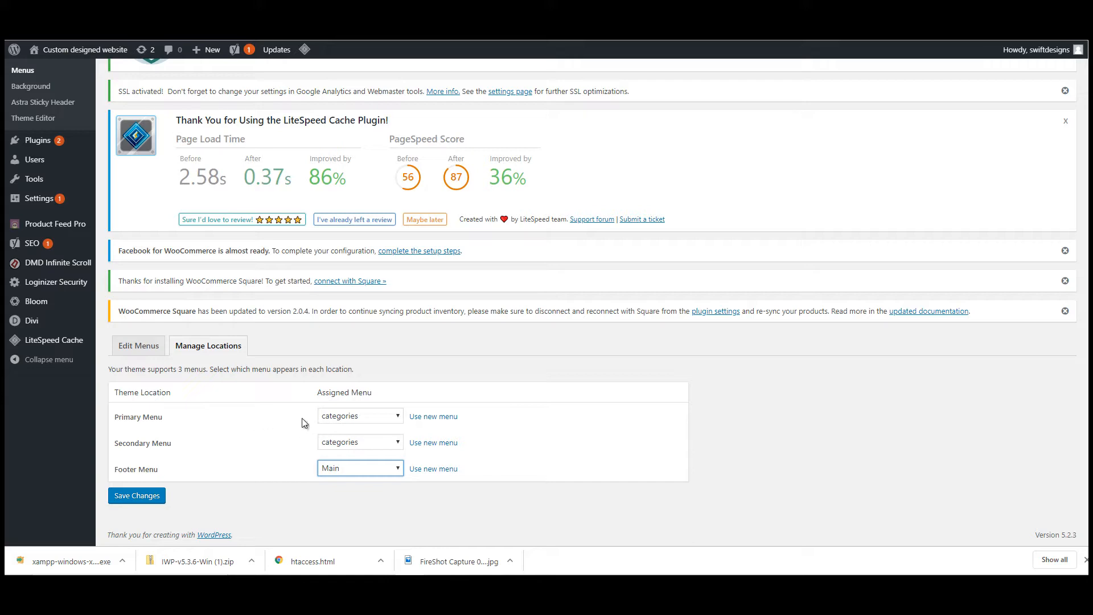
click(149, 495)
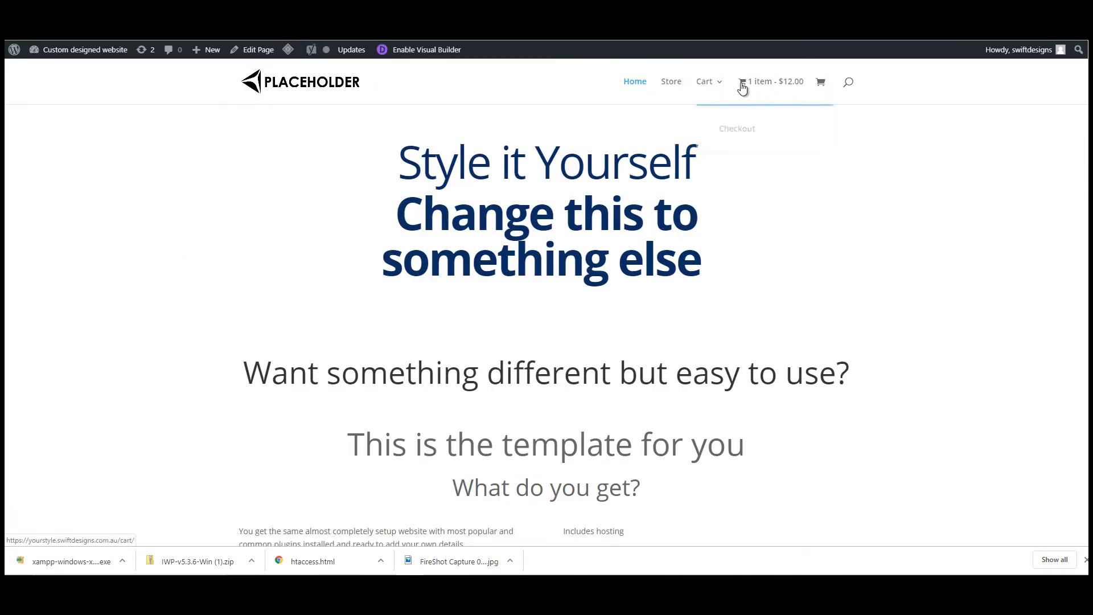
click(742, 88)
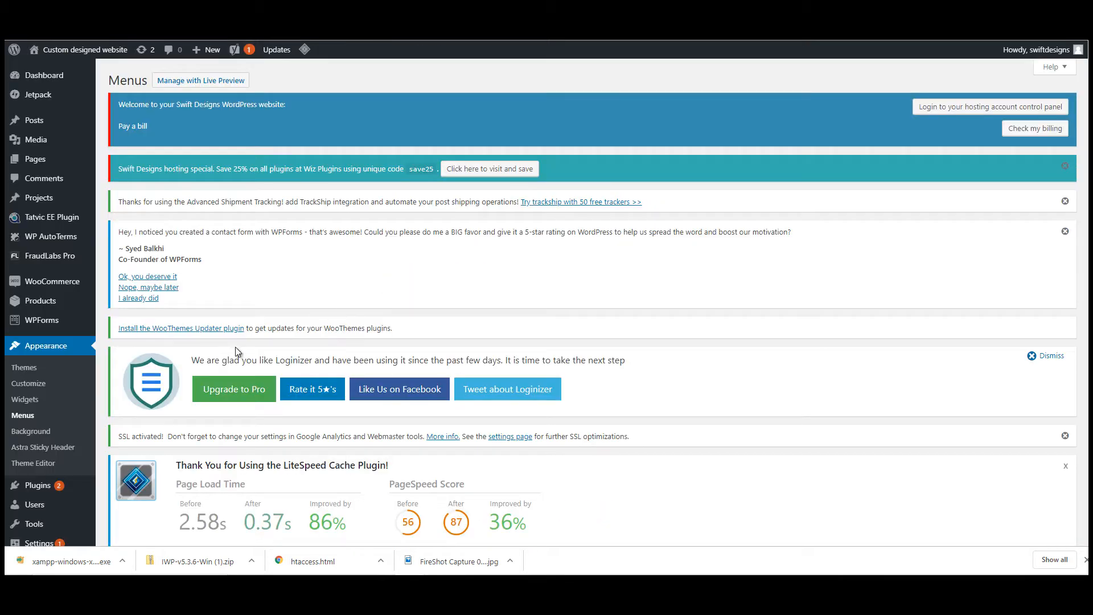
- Open the Widgets settings page for the site's appearance
scroll(235, 348, down, 3)
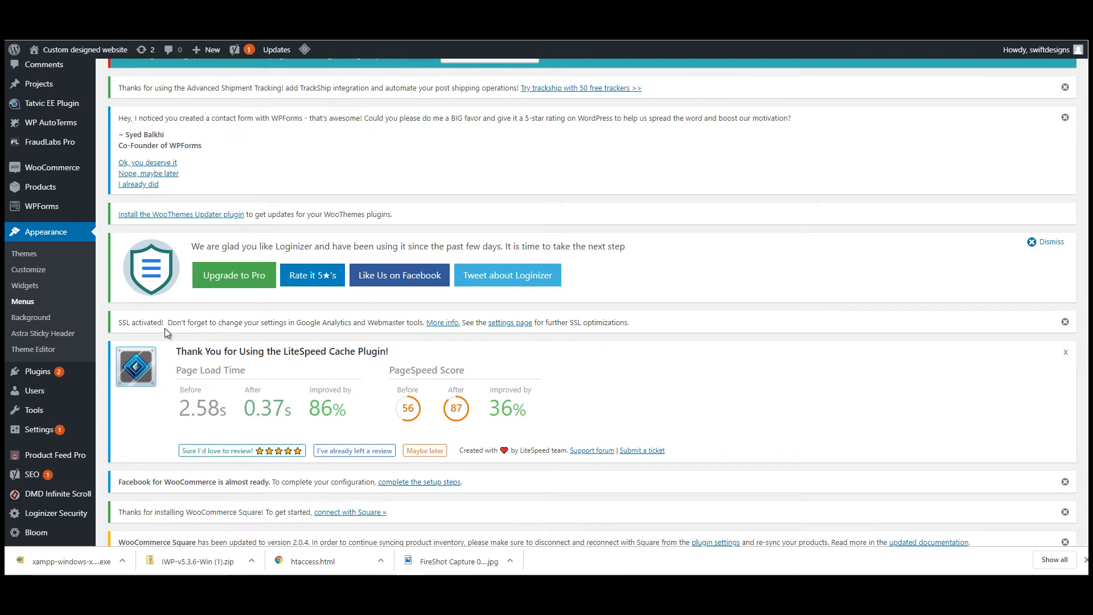
click(25, 286)
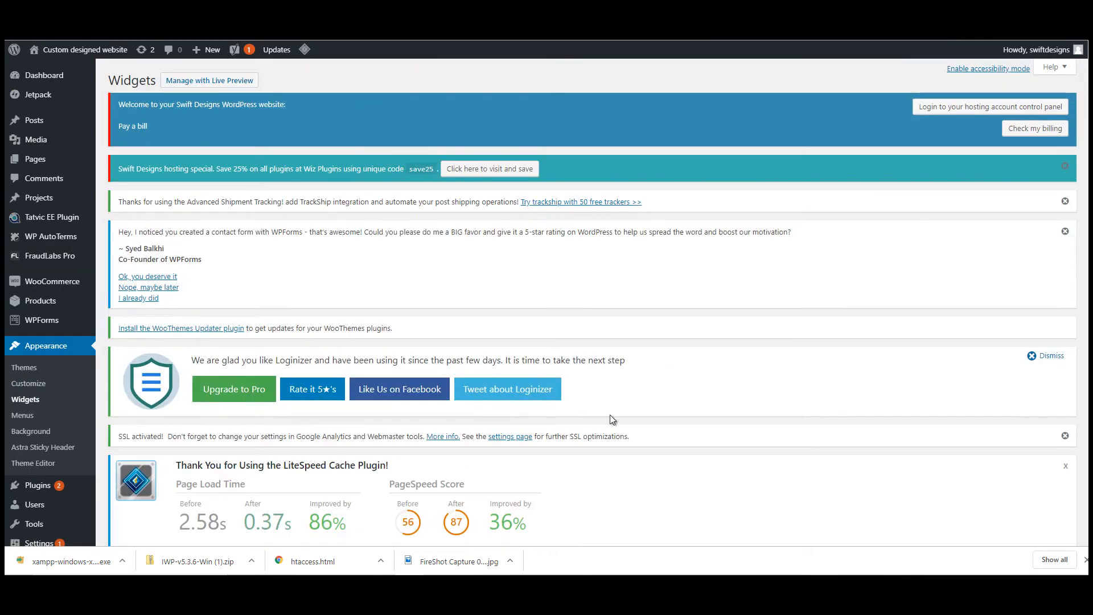
- Examine the available widgets, the Sidebar and Footer Area widget areas, and the form for creating a new widget area
scroll(609, 414, down, 4)
scroll(612, 419, down, 6)
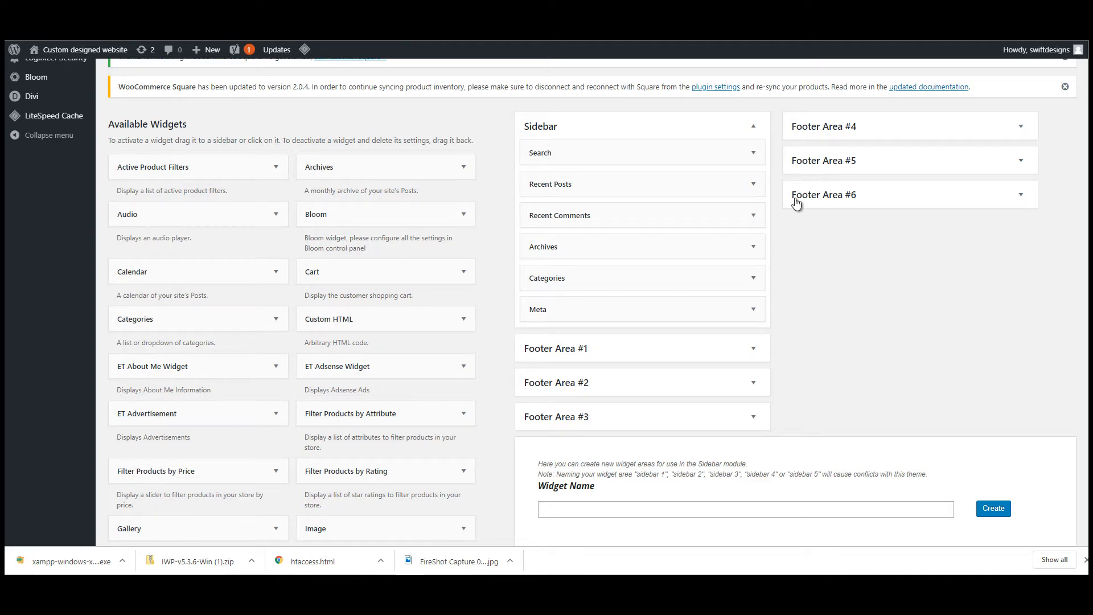
scroll(796, 202, down, 2)
scroll(797, 211, down, 1)
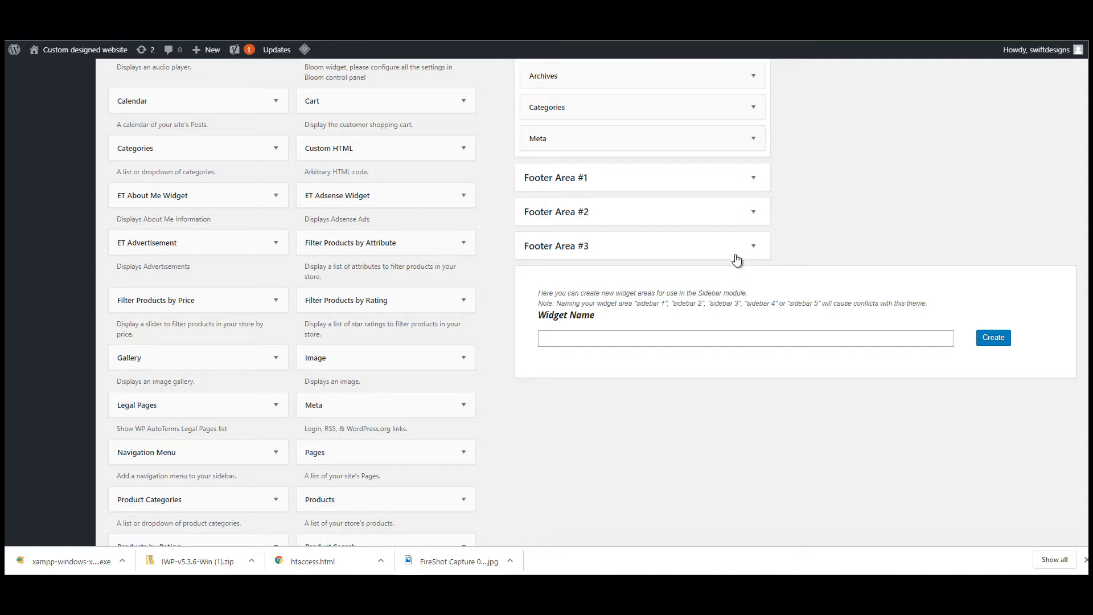
scroll(897, 225, up, 4)
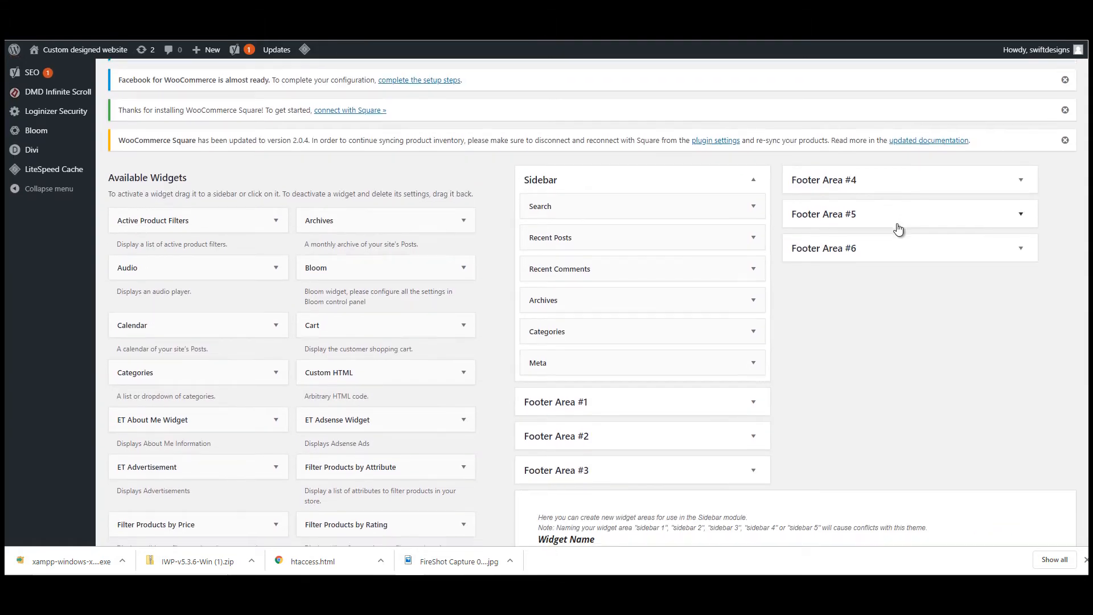
scroll(898, 228, down, 6)
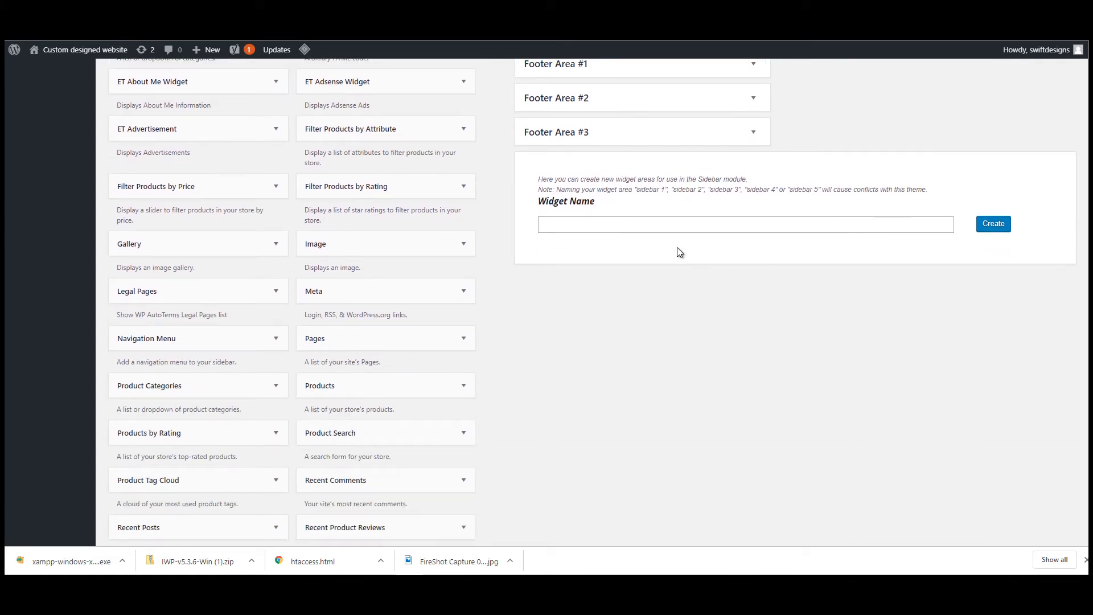
- Add a Navigation Menu widget to the Sidebar area and move it above the Search widget
scroll(300, 338, up, 2)
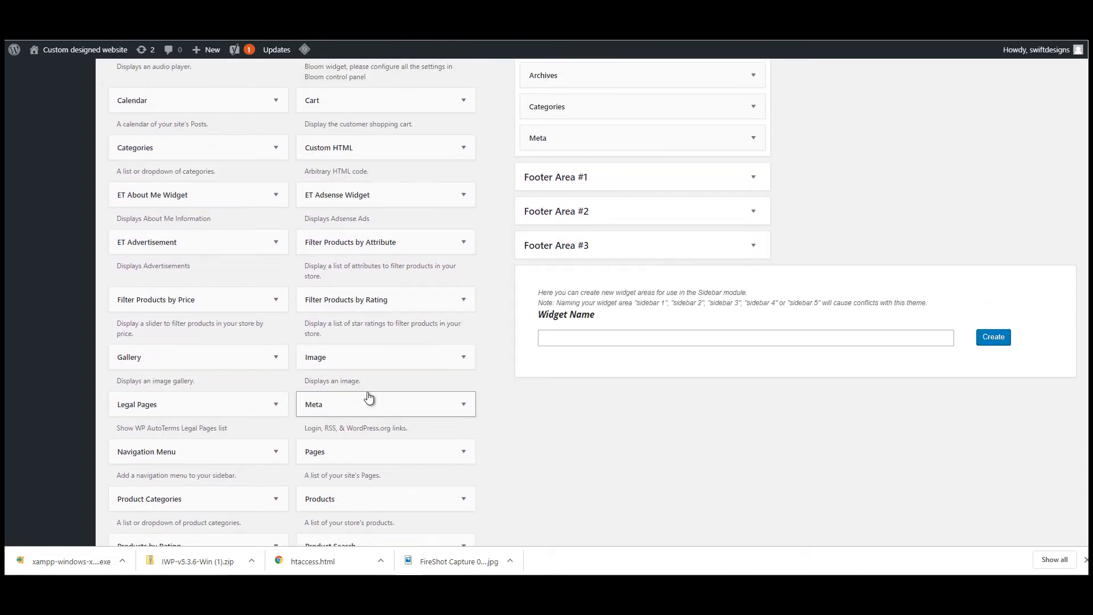
scroll(370, 376, up, 1)
drag(257, 511, 670, 221)
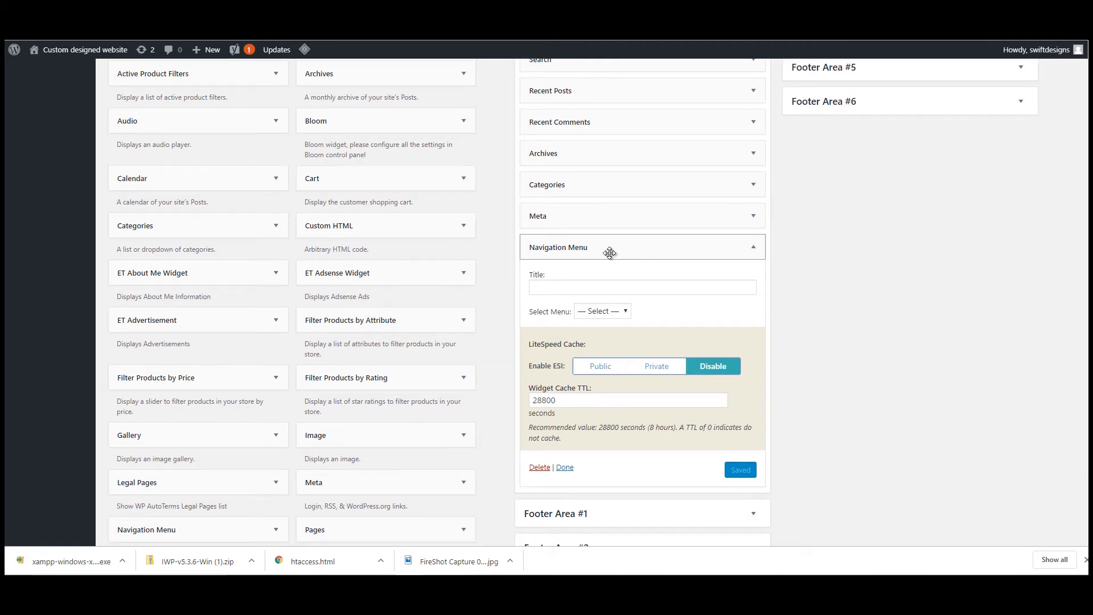
scroll(620, 188, up, 2)
drag(596, 342, 609, 148)
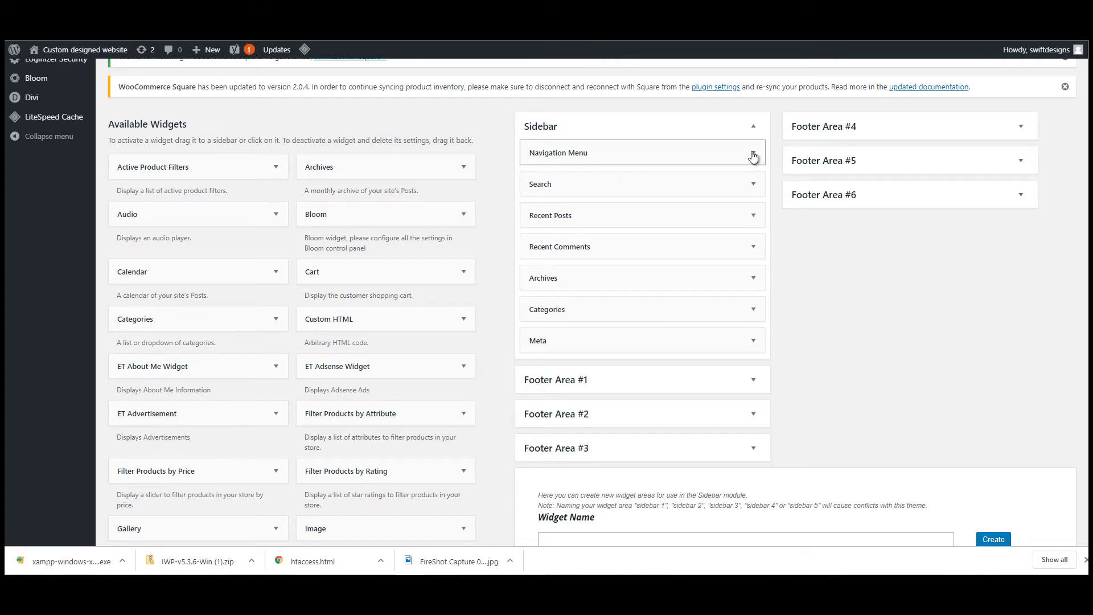
- Title the sidebar's Navigation Menu widget Categories, assign the categories menu to it, and save the widget
click(715, 157)
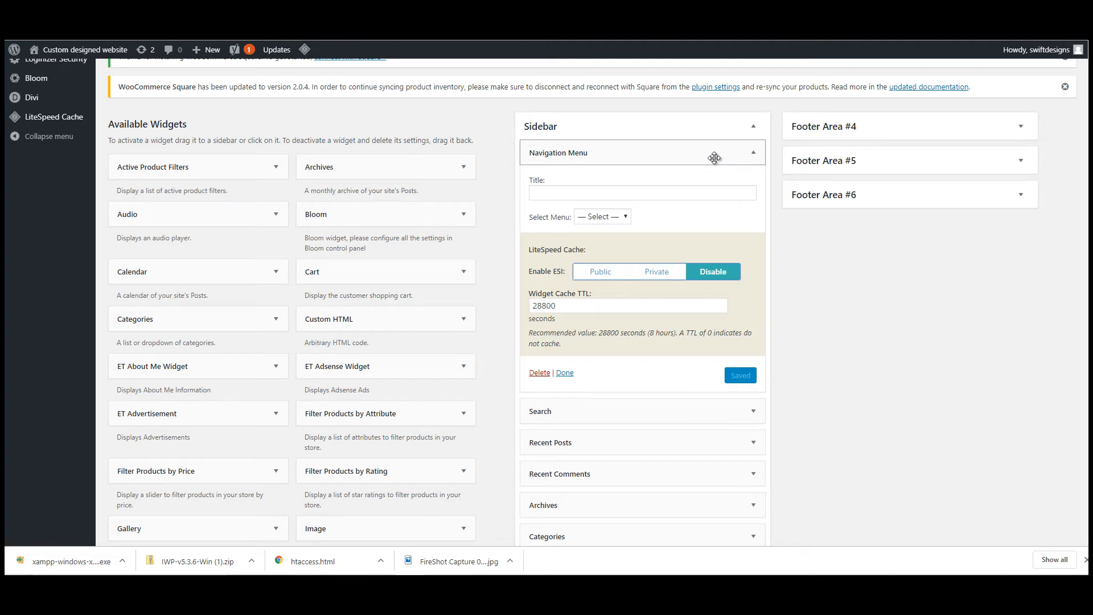
click(580, 190)
text(Categories)
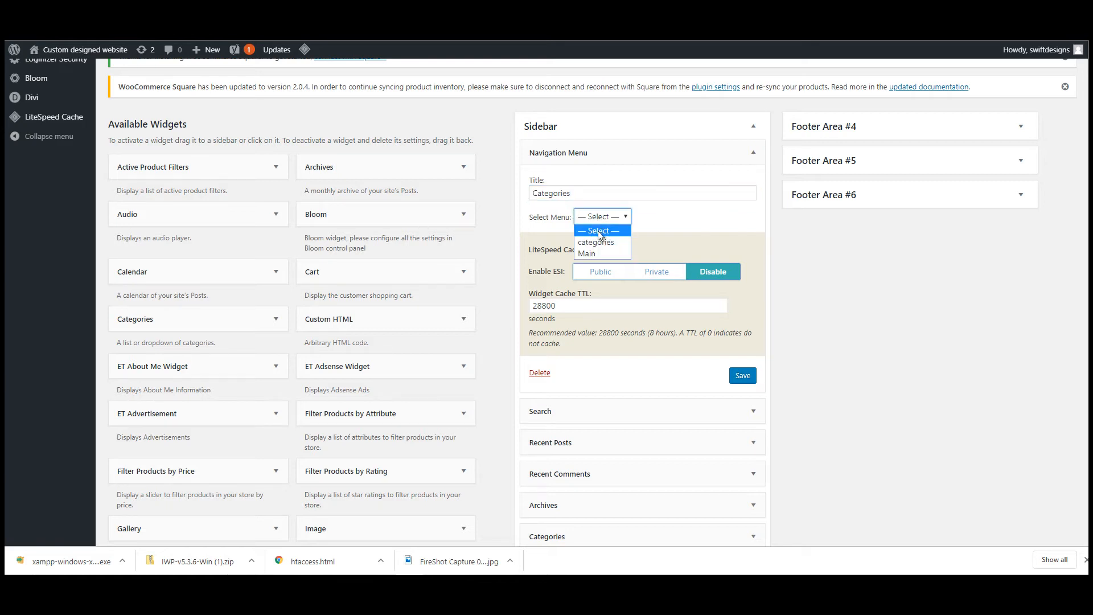
click(596, 242)
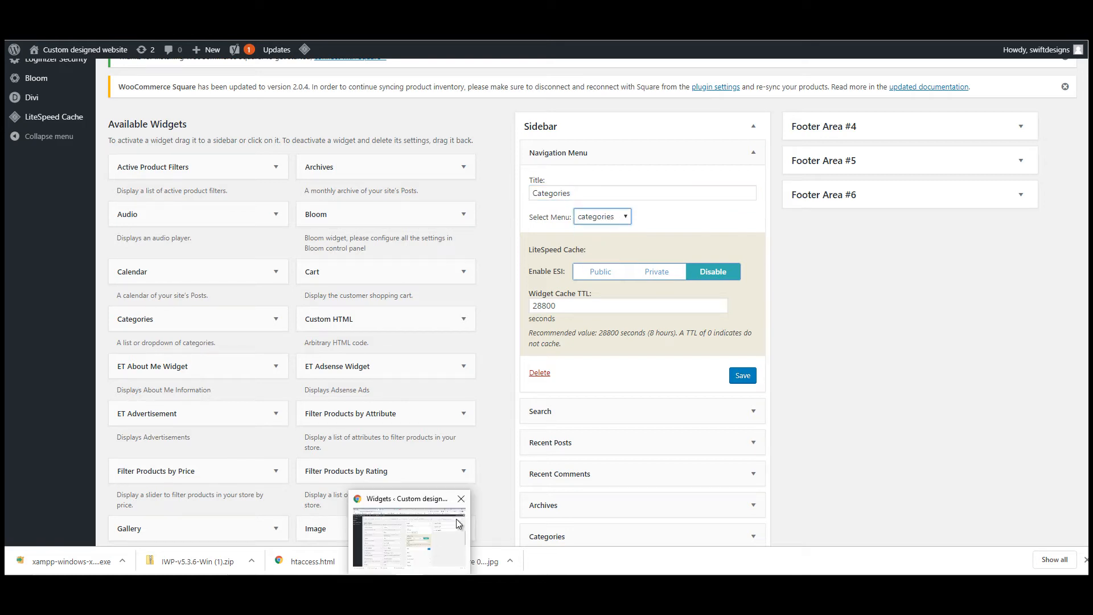
click(743, 376)
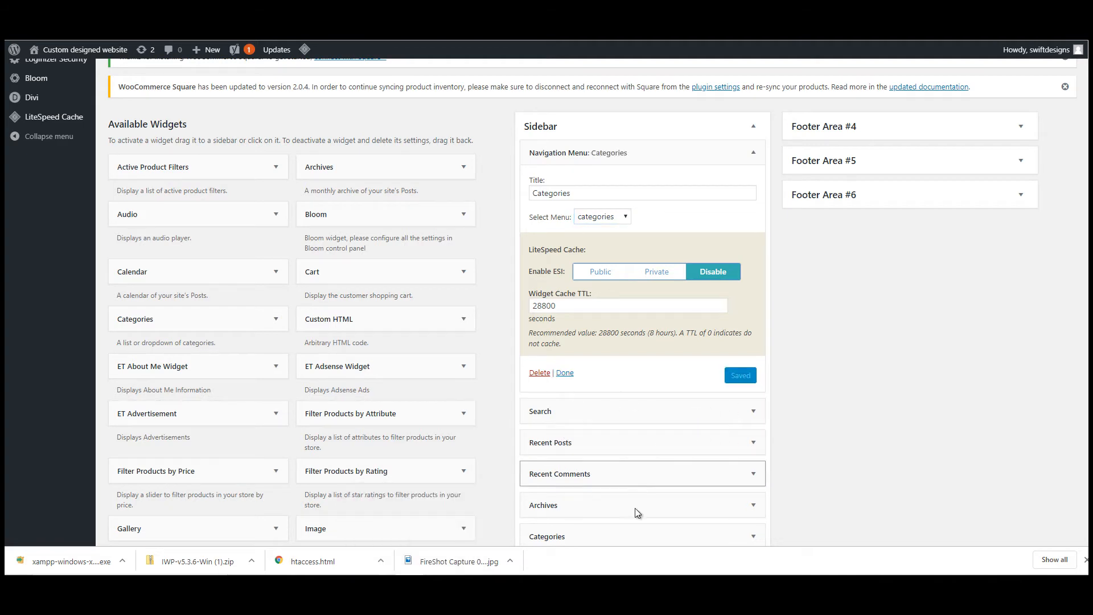
- View the Hello world! post in a new tab to check the sidebar menu, and return to the posts list
scroll(247, 484, up, 15)
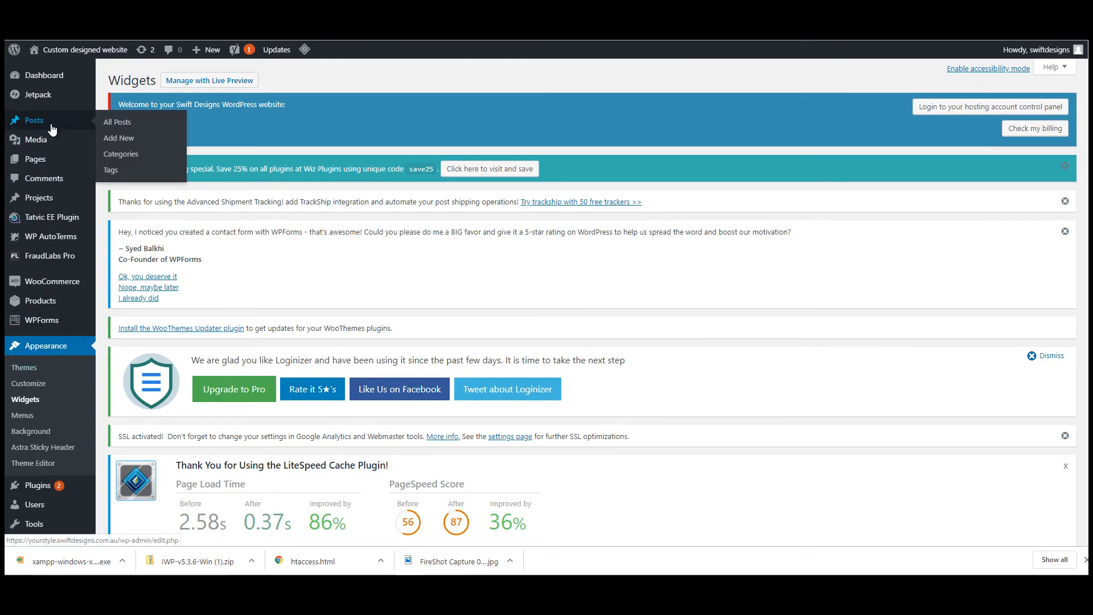
click(103, 126)
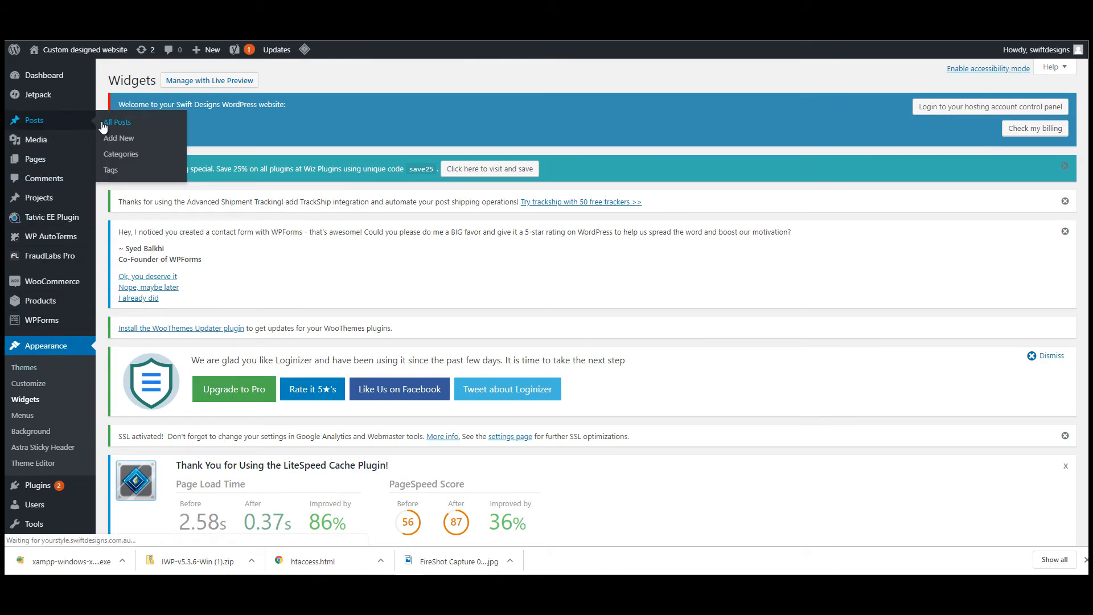
scroll(302, 187, down, 6)
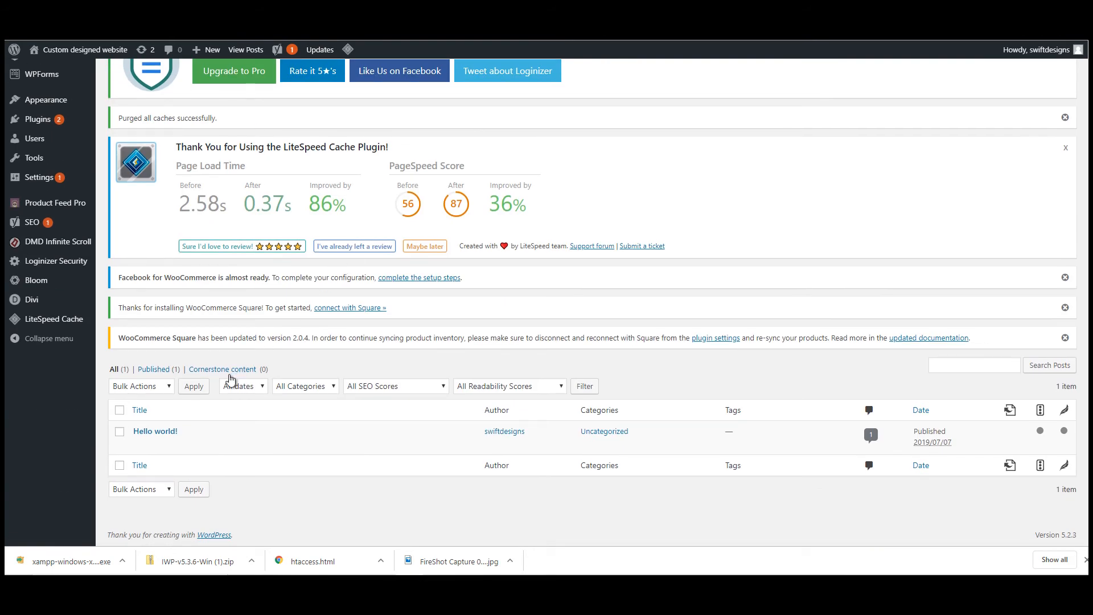
right_click(221, 444)
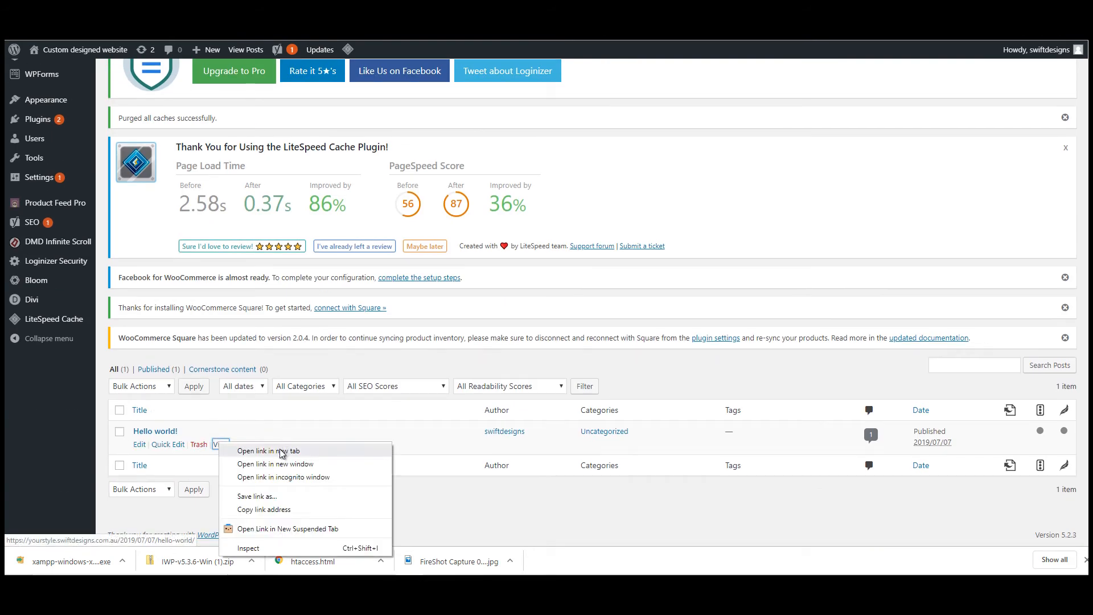
click(279, 450)
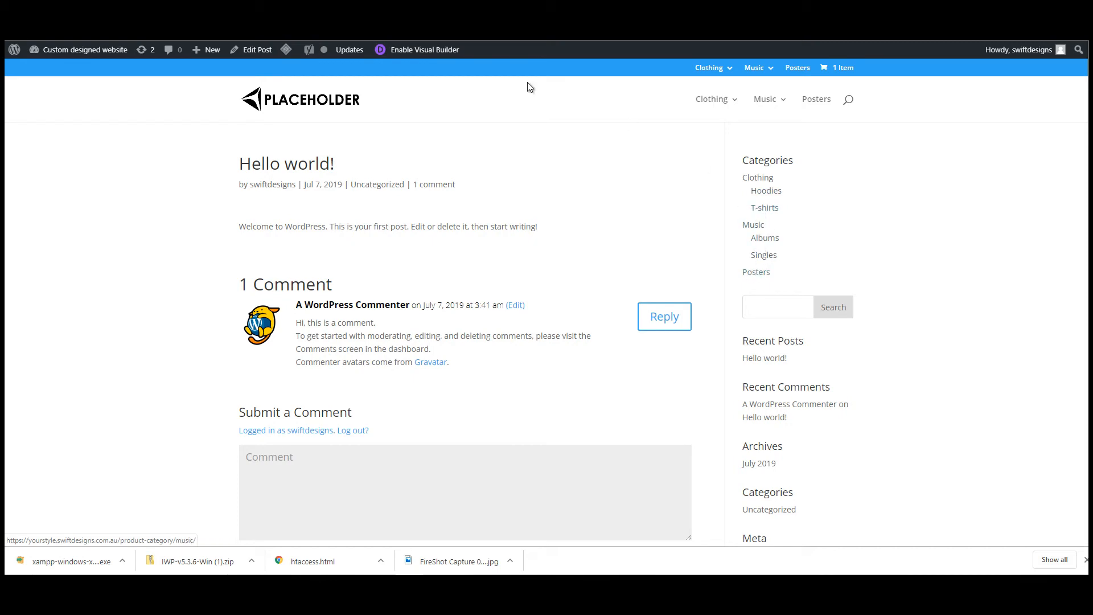
click(228, 12)
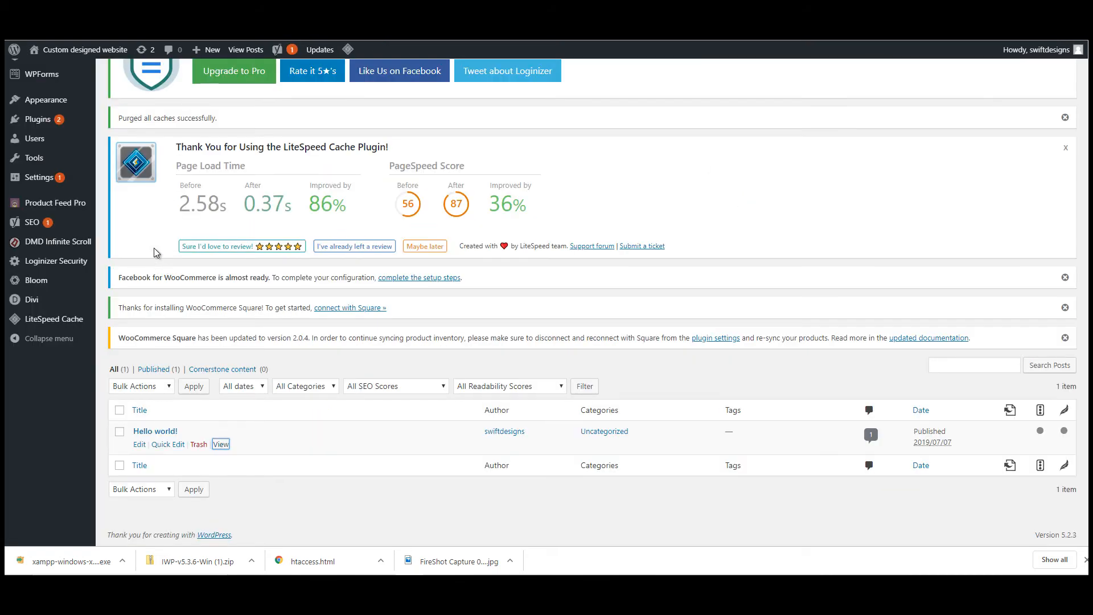
- Open the Menus page for the site's appearance and load the categories menu for editing
scroll(154, 248, up, 6)
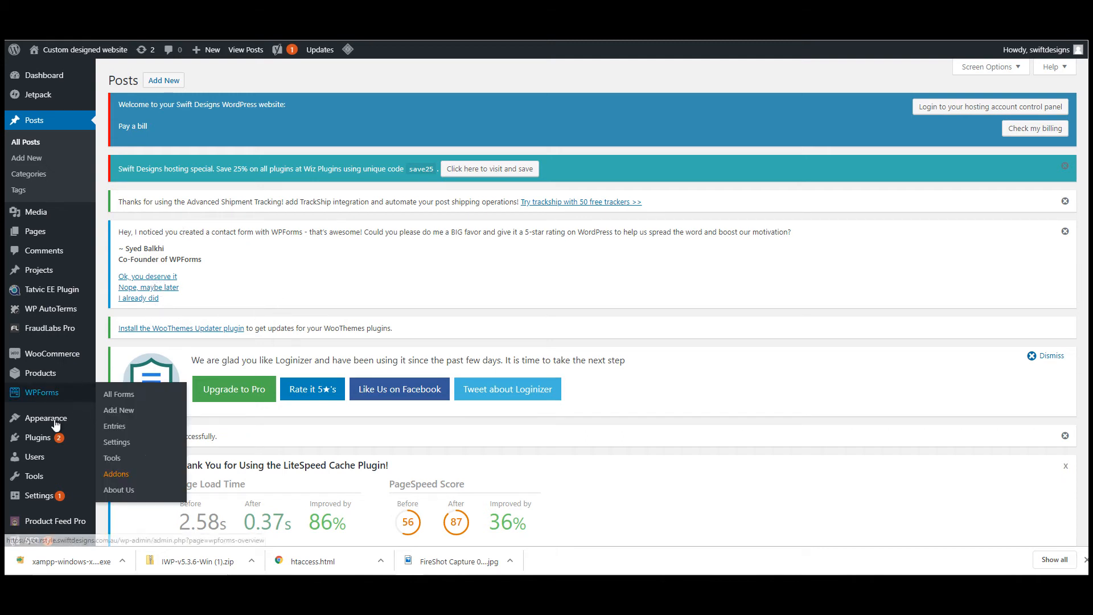
mouse_move(57, 419)
click(124, 466)
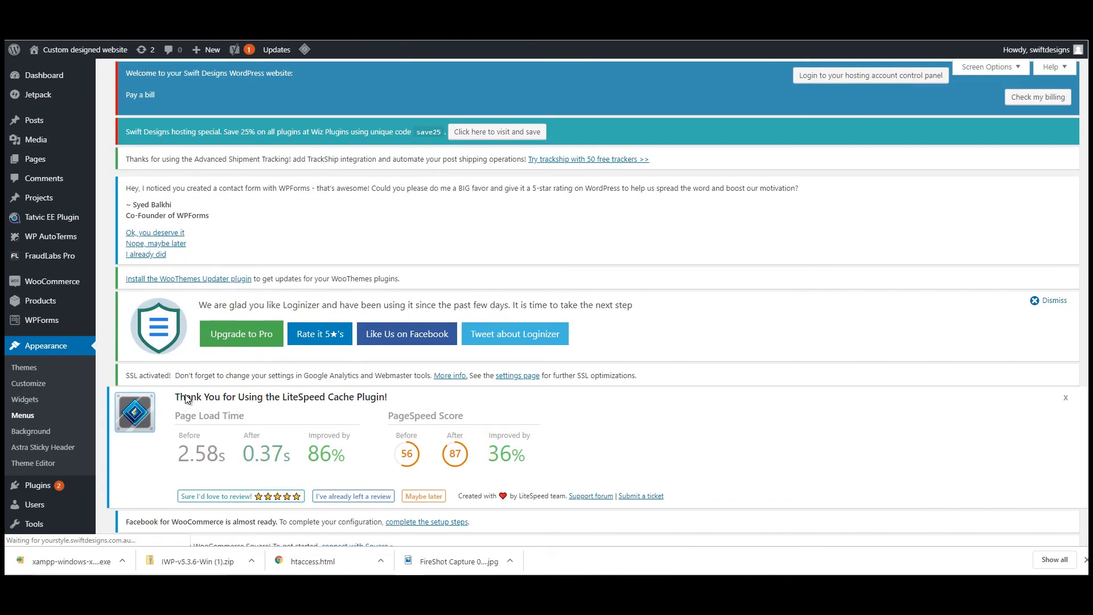
scroll(410, 299, down, 8)
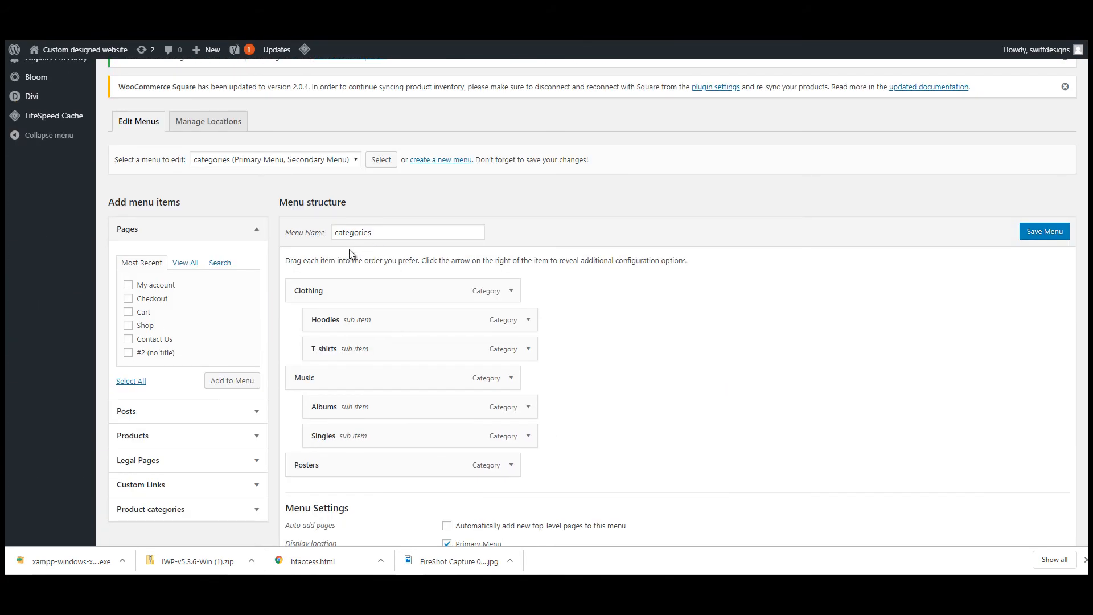
click(279, 160)
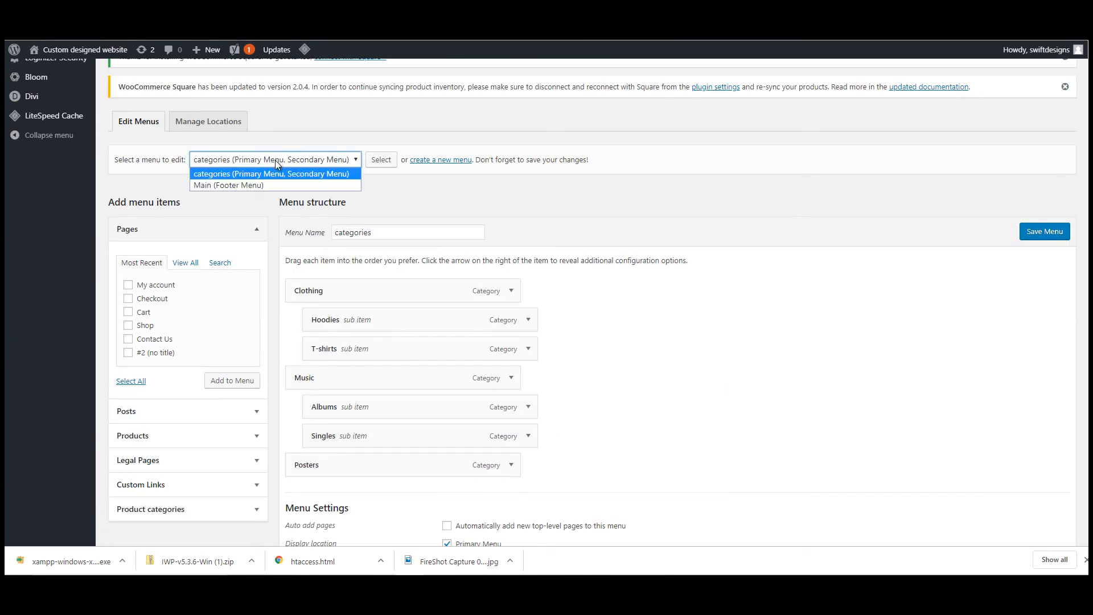
click(268, 174)
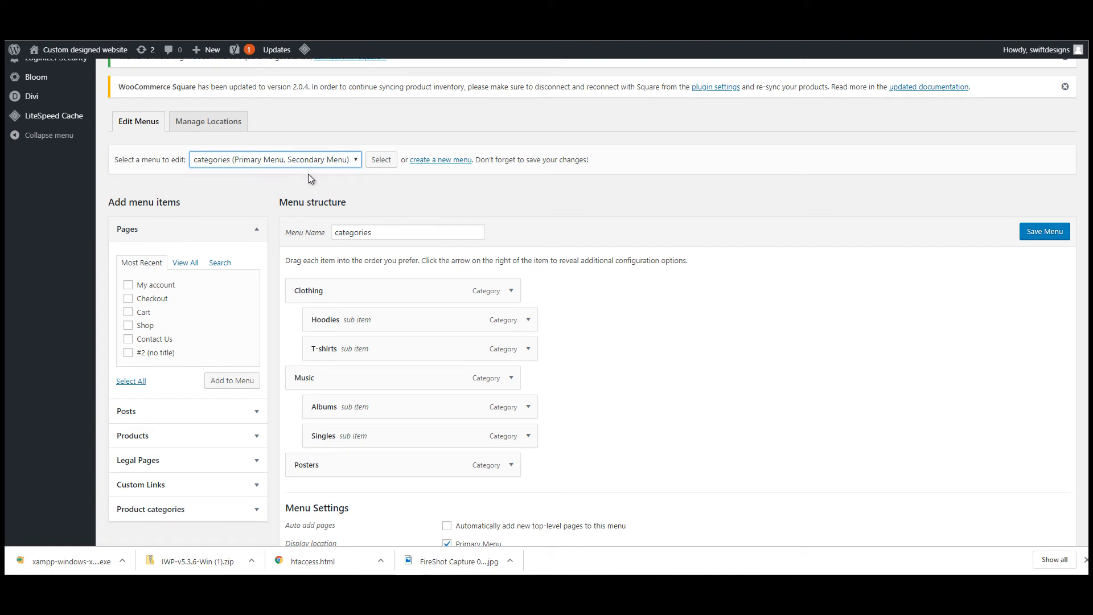
click(381, 159)
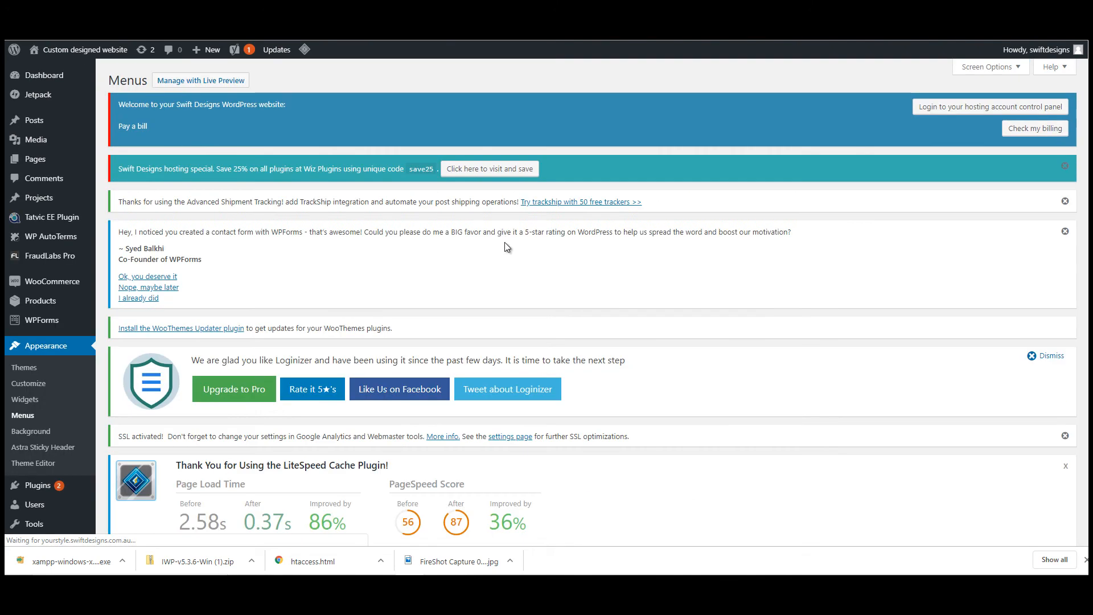
- Move Albums, Singles, Hoodies and T-shirts out to the top level of the categories menu and save the menu
scroll(506, 245, down, 12)
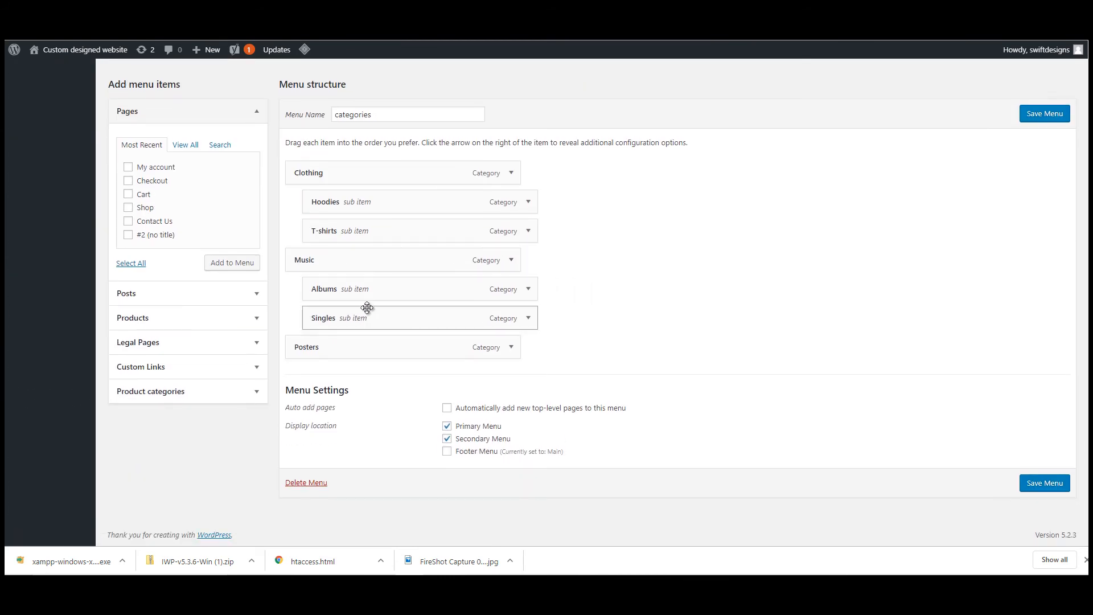
scroll(387, 307, up, 1)
drag(381, 339, 369, 320)
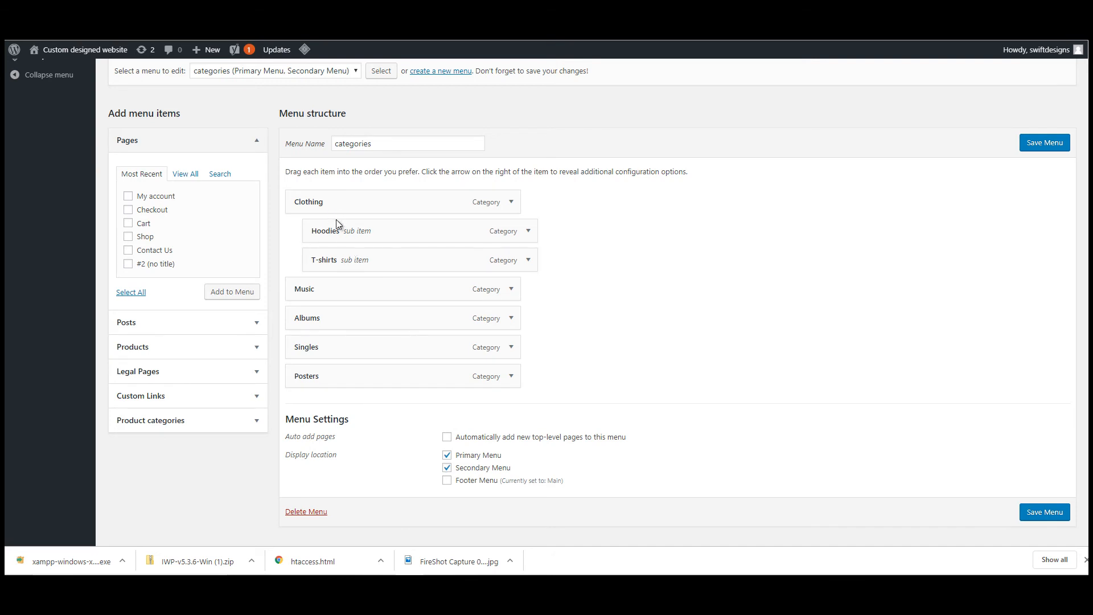
drag(346, 227, 367, 242)
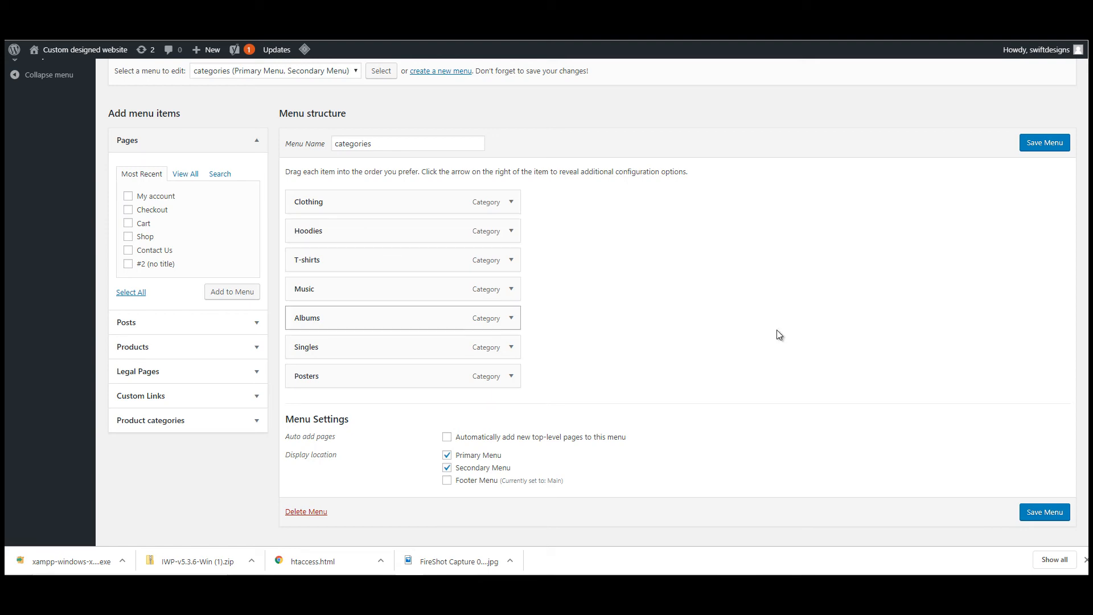
click(1047, 144)
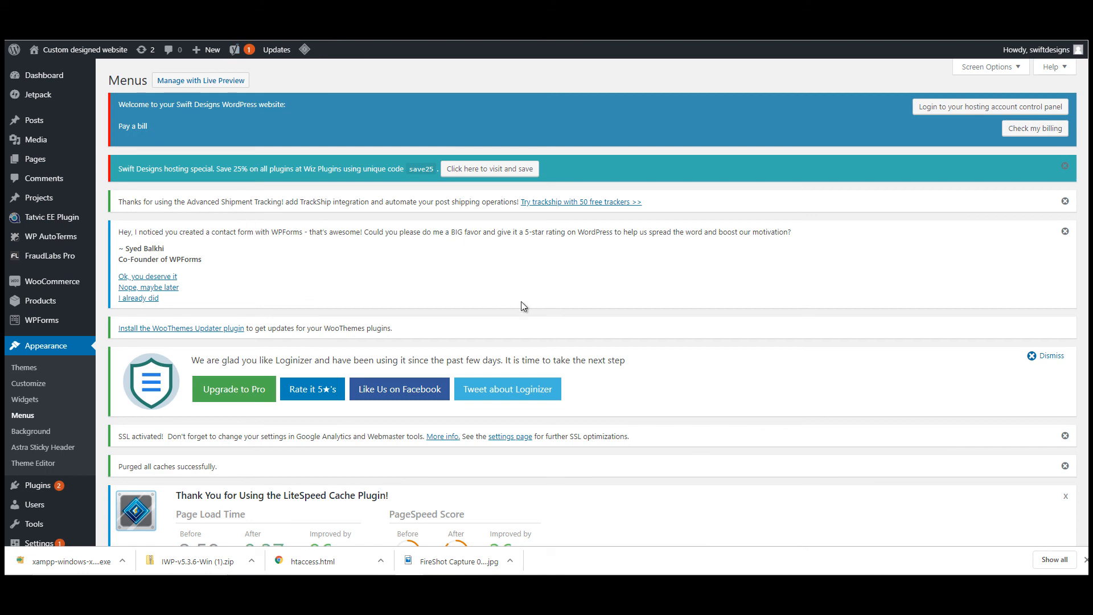
- Show the Menus page's Screen Options and review the item boxes and advanced menu properties on offer
scroll(483, 335, down, 4)
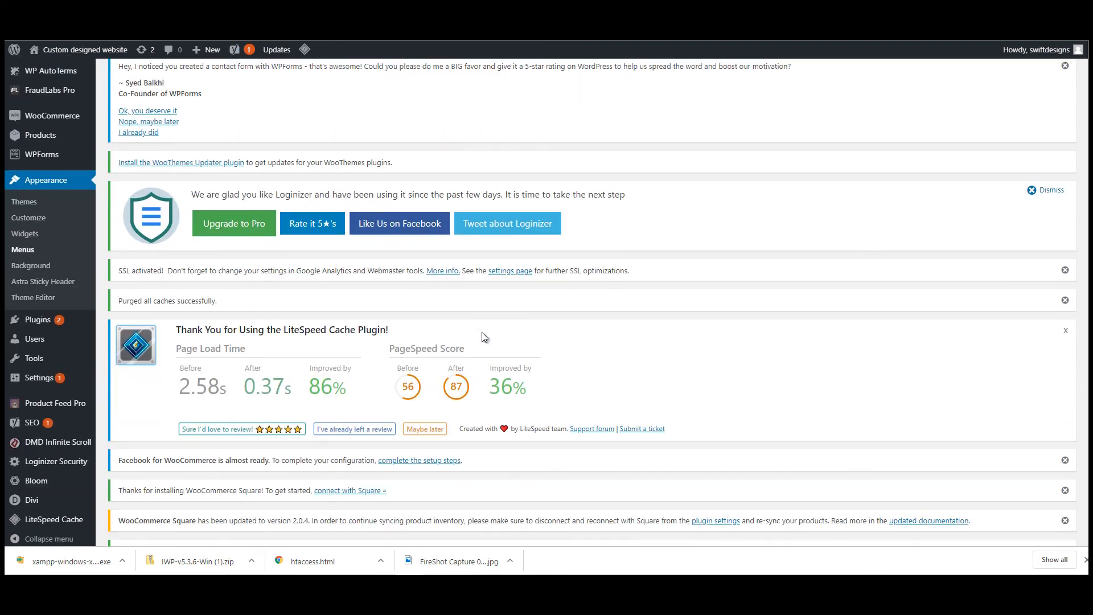
scroll(991, 180, up, 5)
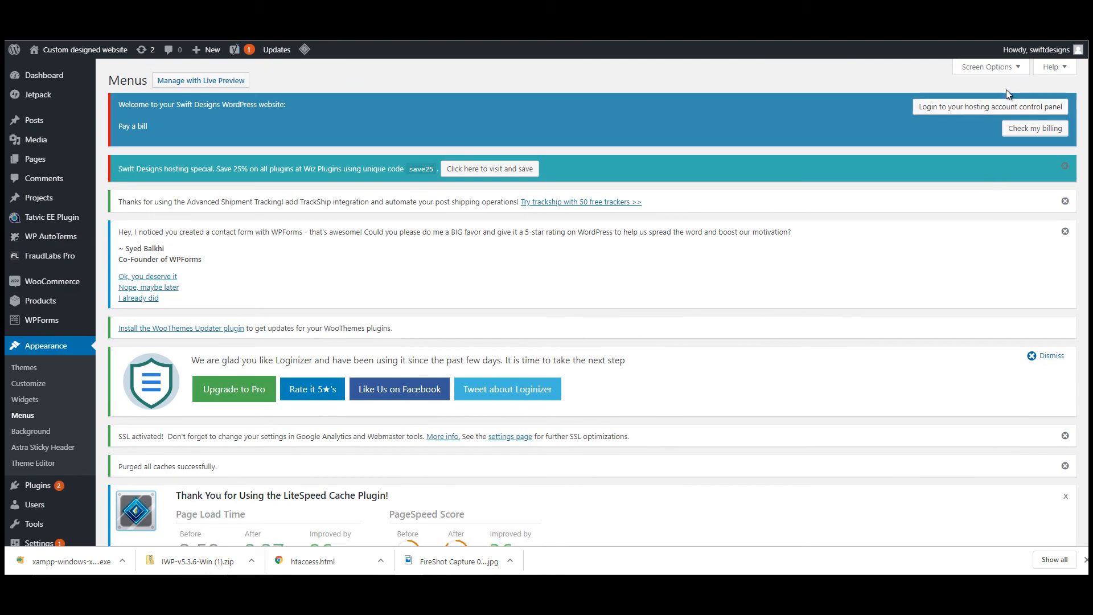
click(1007, 67)
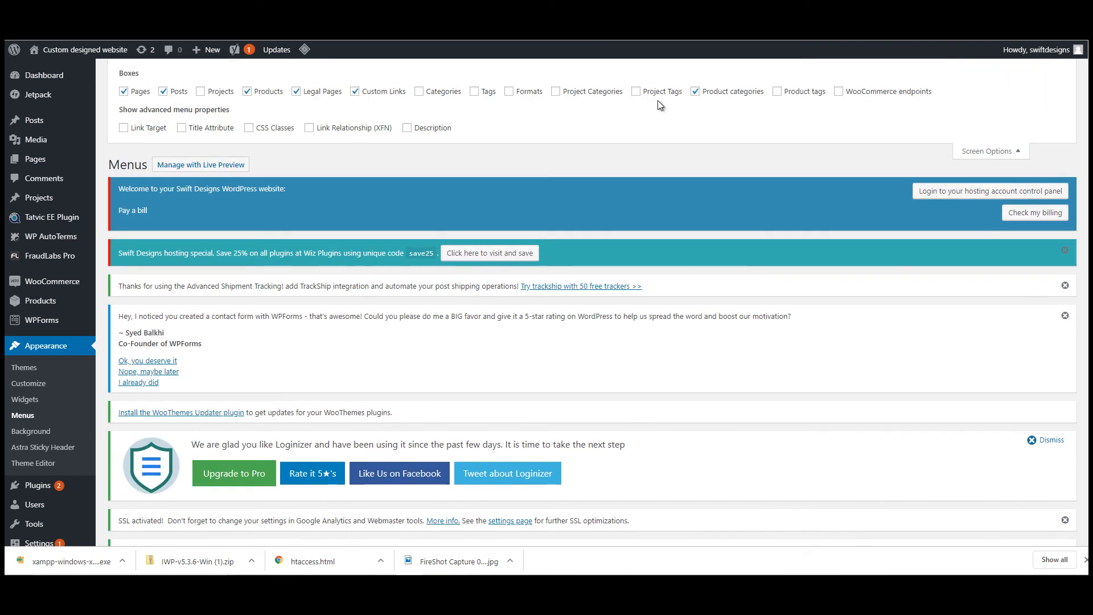
scroll(533, 332, down, 10)
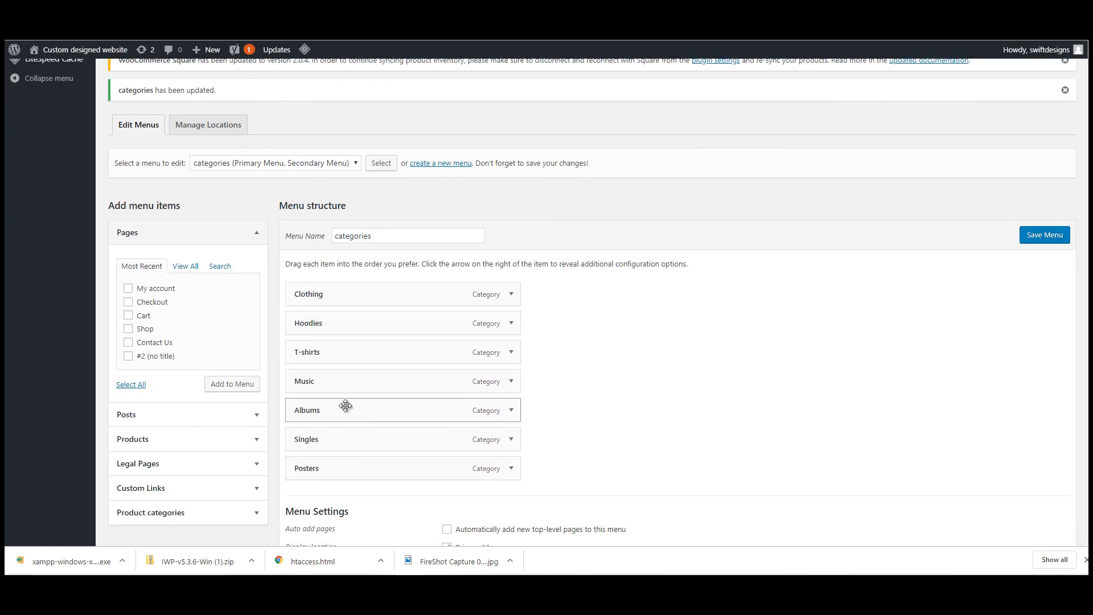
scroll(592, 383, up, 7)
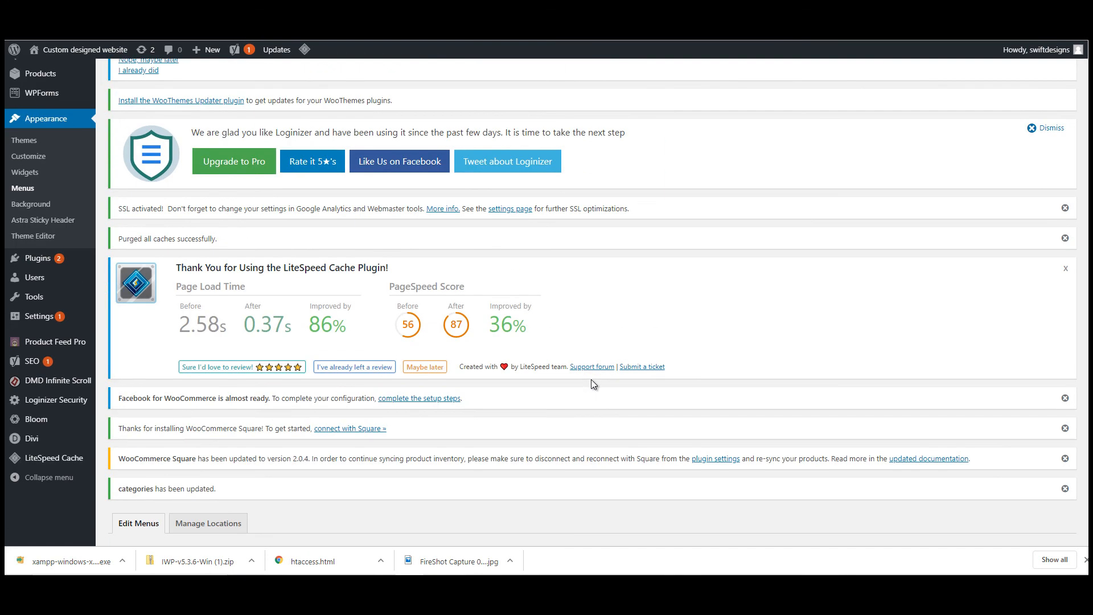